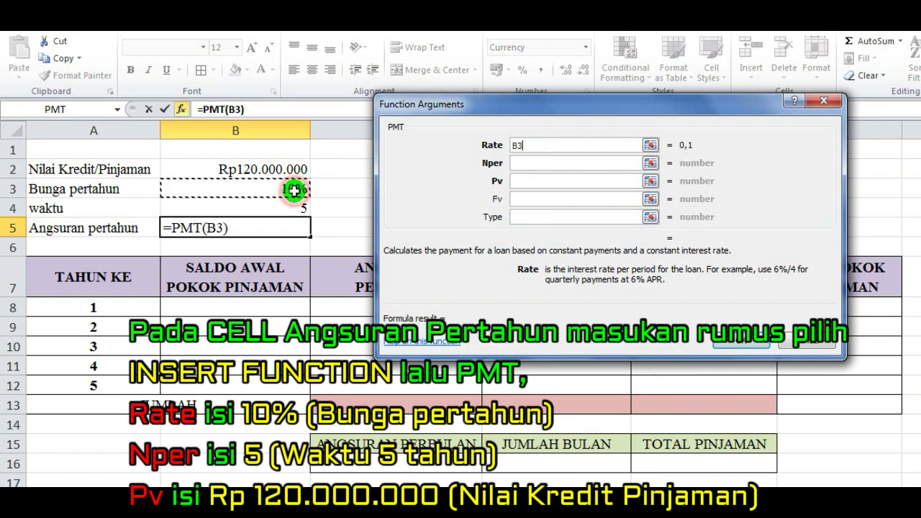
- Complete the PMT function for Angsuran pertahun in B5 with Nper set to B4 and Pv set to B2
click(519, 164)
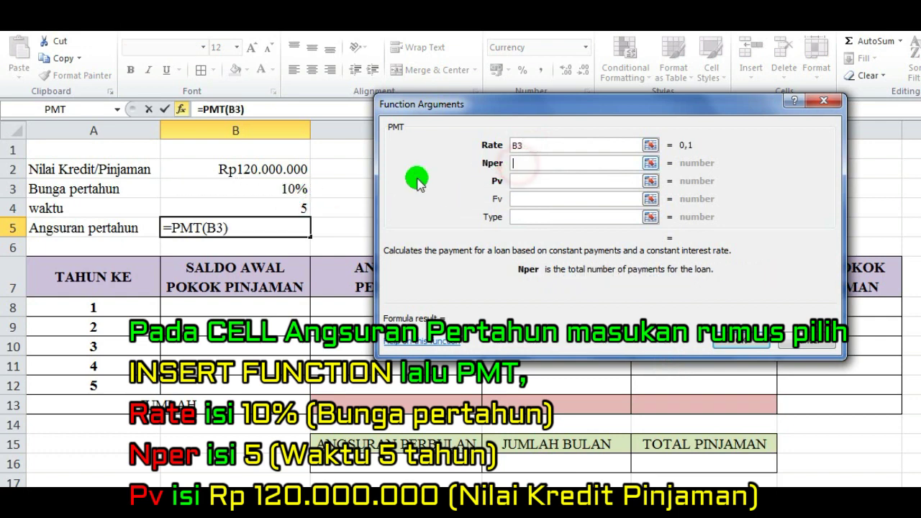
click(297, 208)
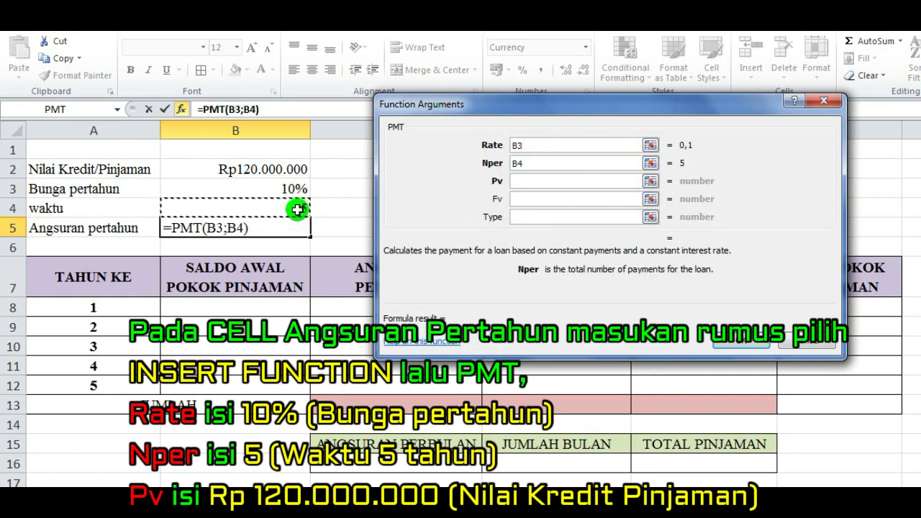
click(520, 184)
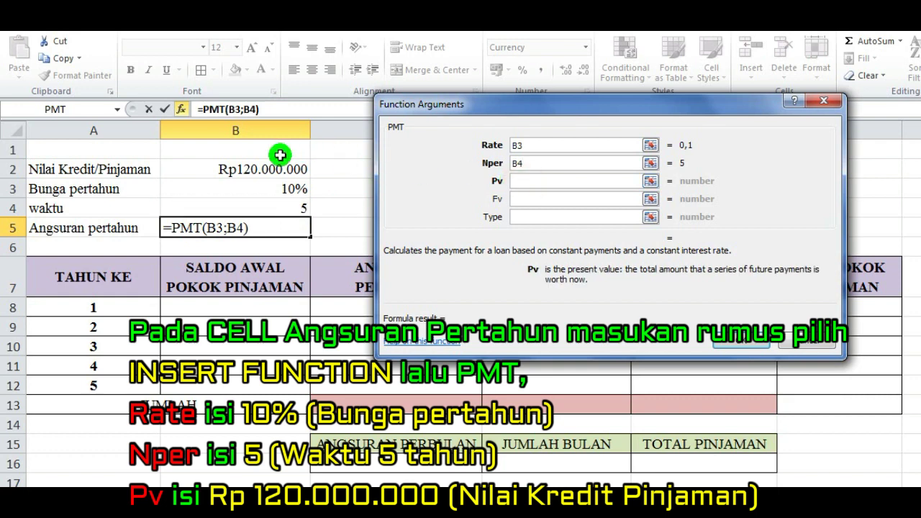
click(267, 170)
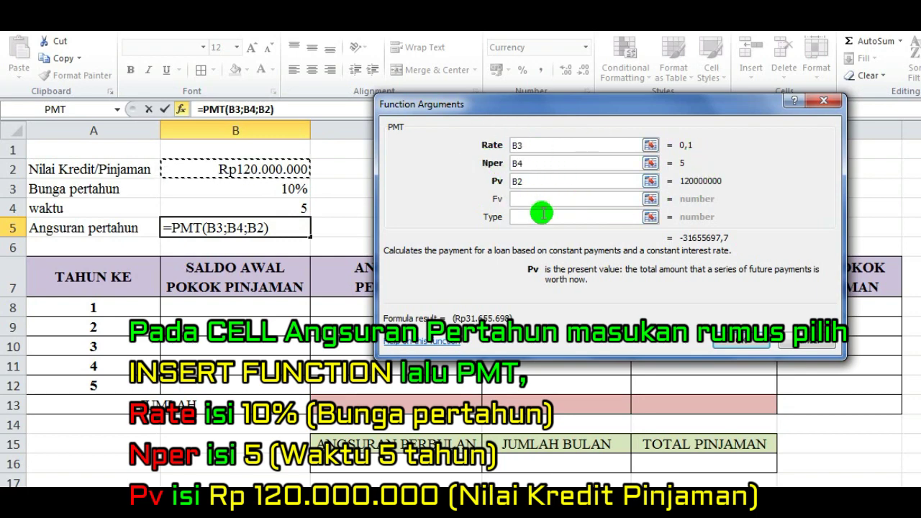
click(727, 342)
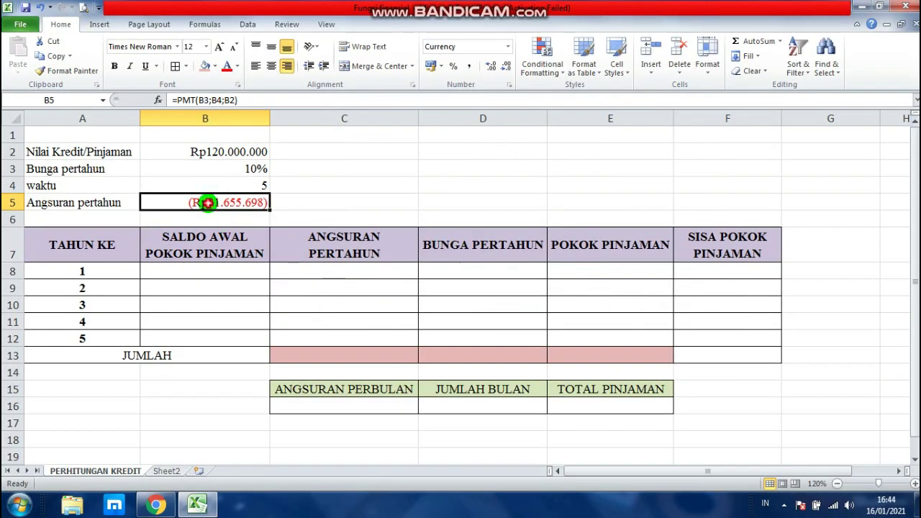
- Wrap the PMT formula in B5 in the ABS function so it reads =ABS(PMT(B3;B4;B2))
double_click(208, 203)
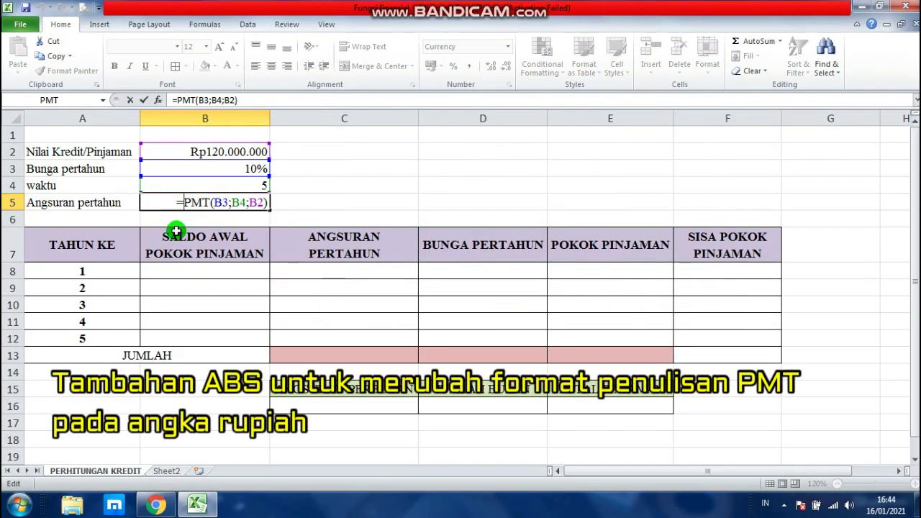
text(ABS()
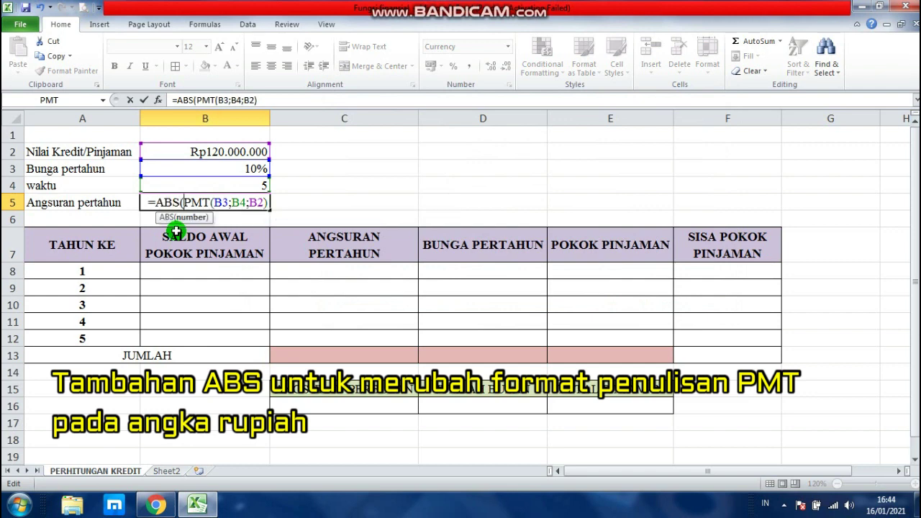
key(Right)
key(Right)
key(Right)
key(Right)
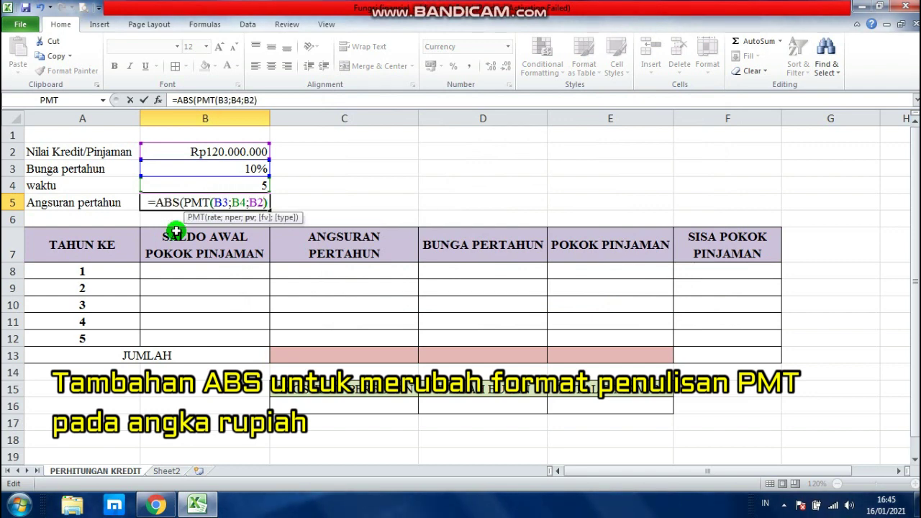
key(Right)
key(Right)
key(Right)
text())
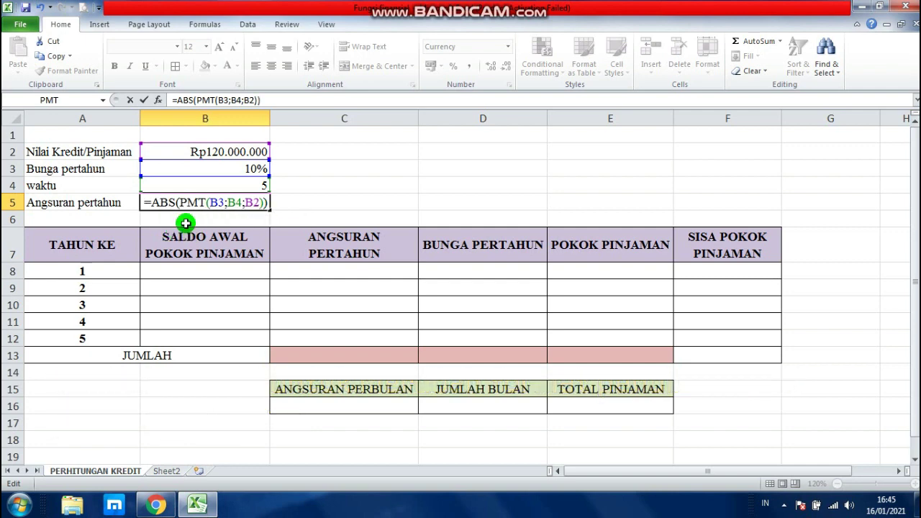
click(187, 202)
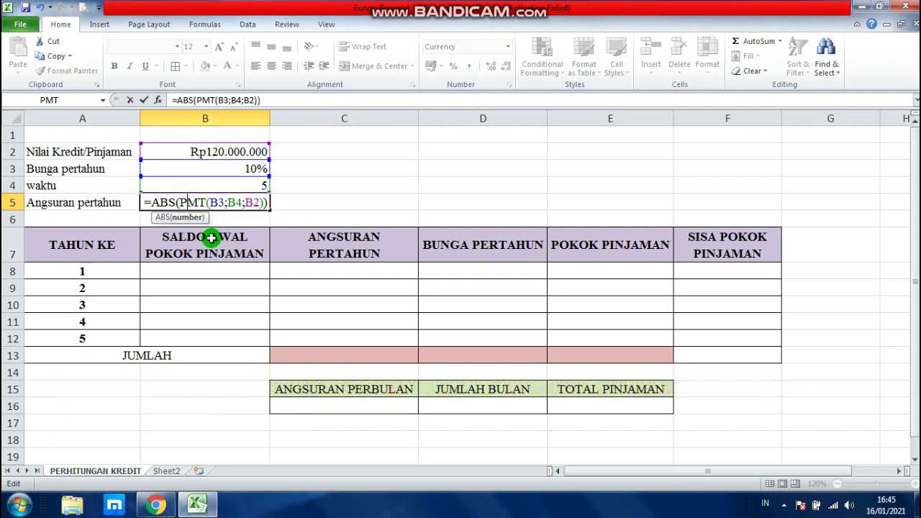
key(Return)
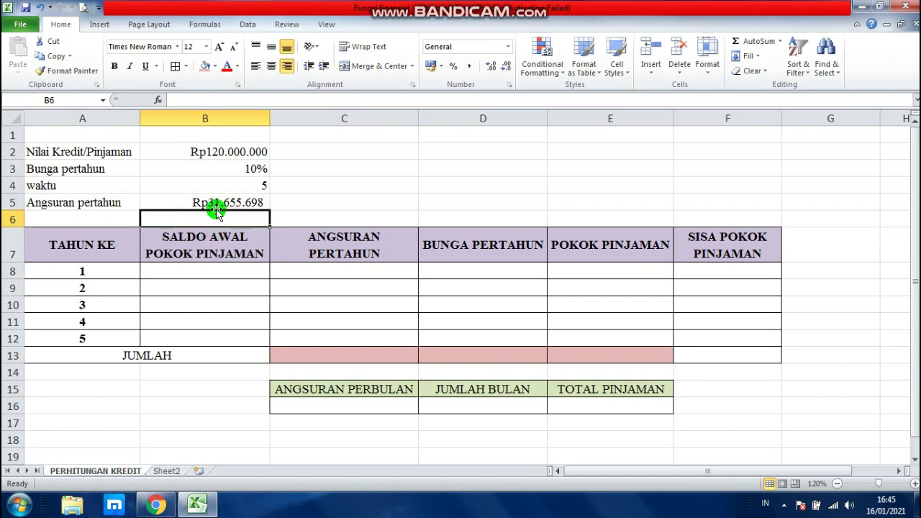
click(216, 202)
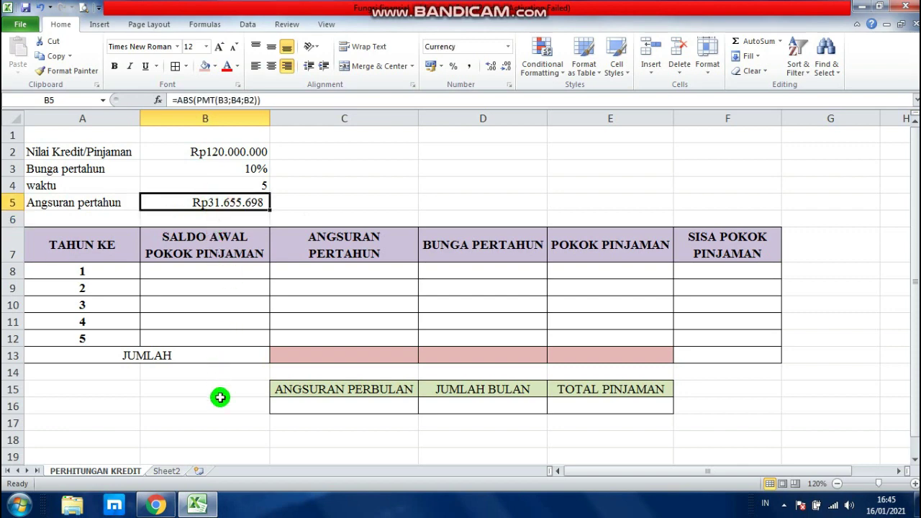
- Link the year 1 SALDO AWAL POKOK PINJAMAN cell B8 to the loan amount with =B2
click(177, 271)
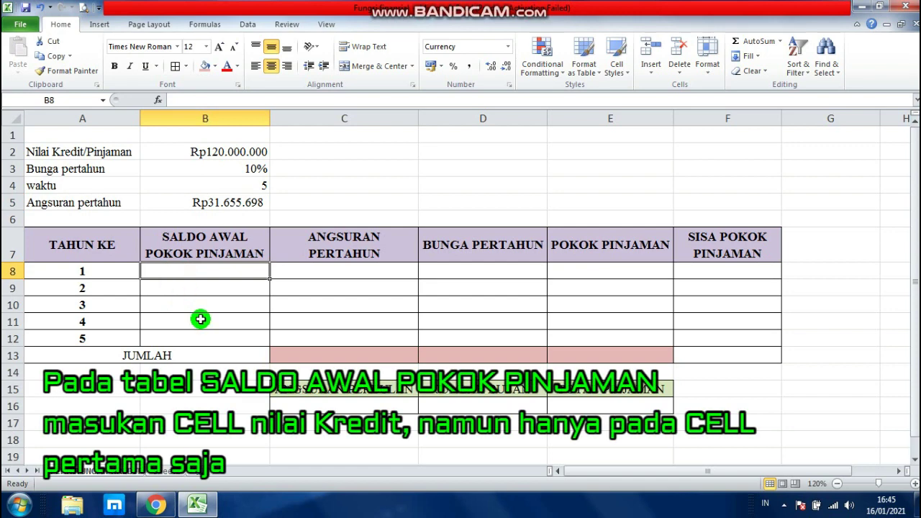
text(=)
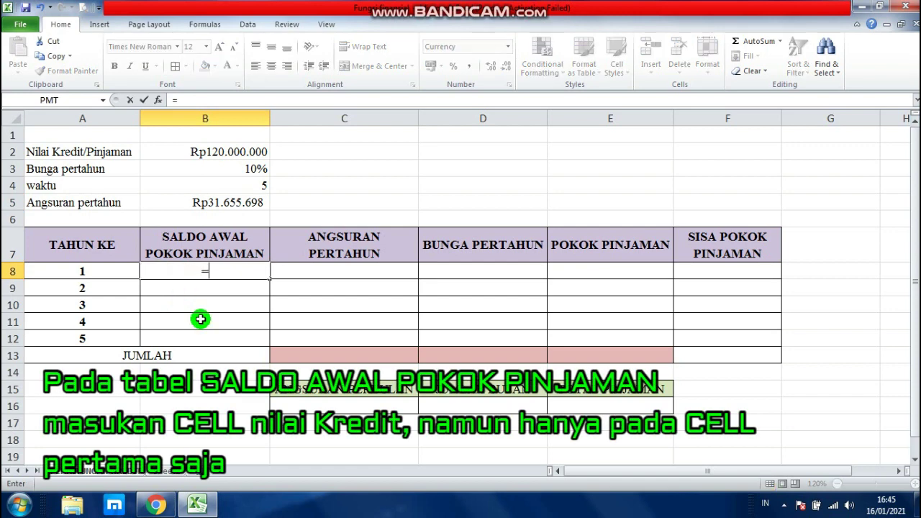
click(223, 153)
key(Return)
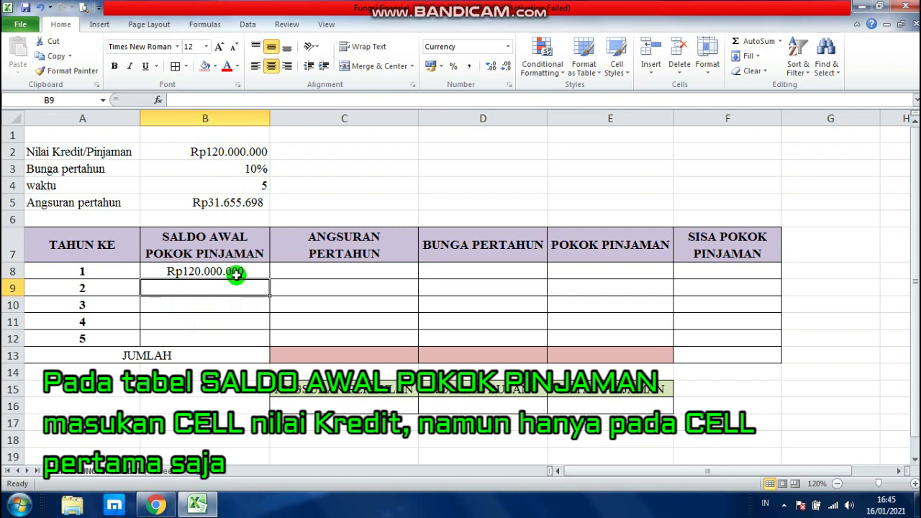
click(237, 275)
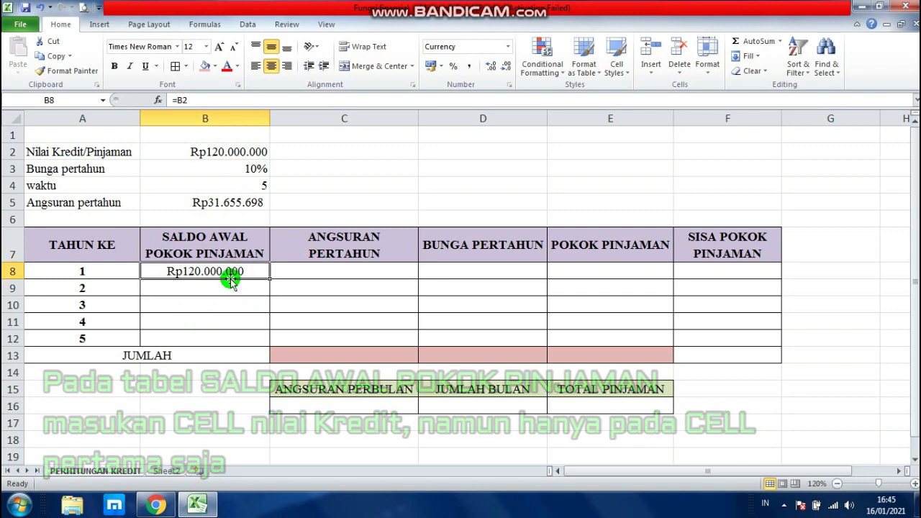
- Enter =$B$5 as the year 1 ANGSURAN PERTAHUN in C8 and fill it down to C12
click(297, 272)
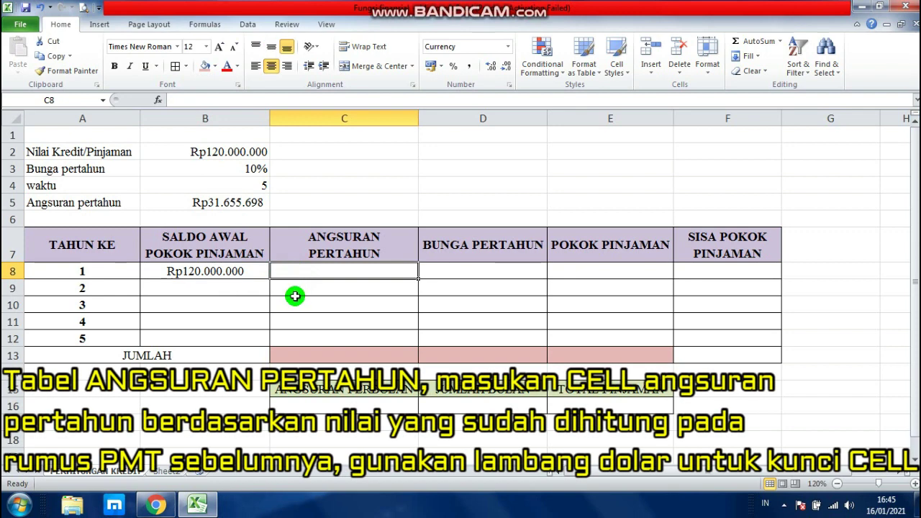
text(=)
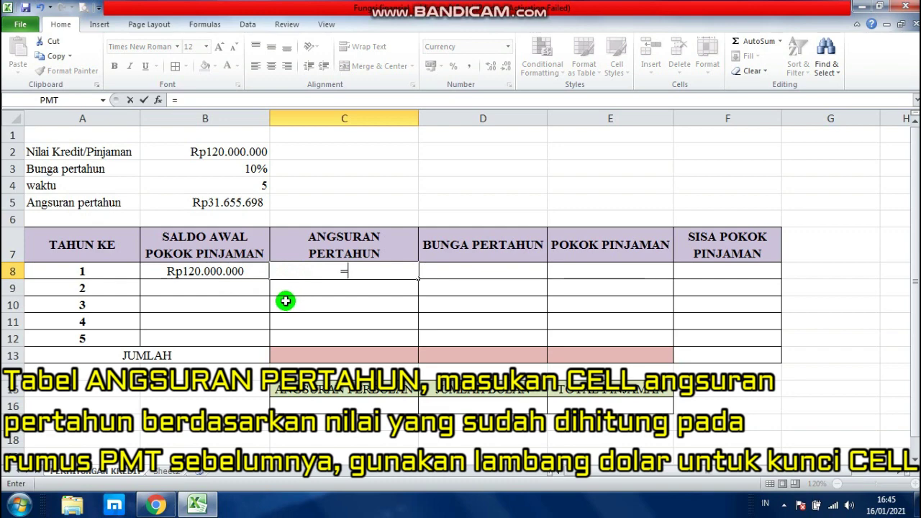
click(229, 204)
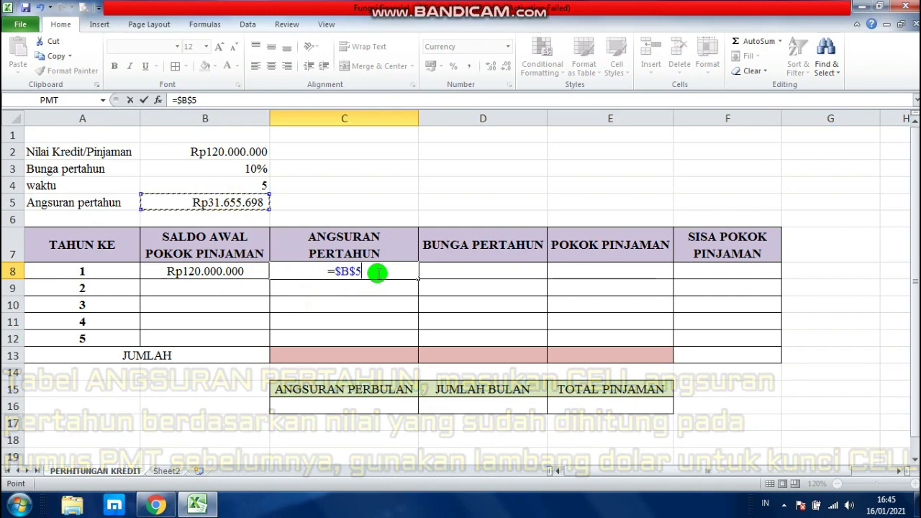
key(Return)
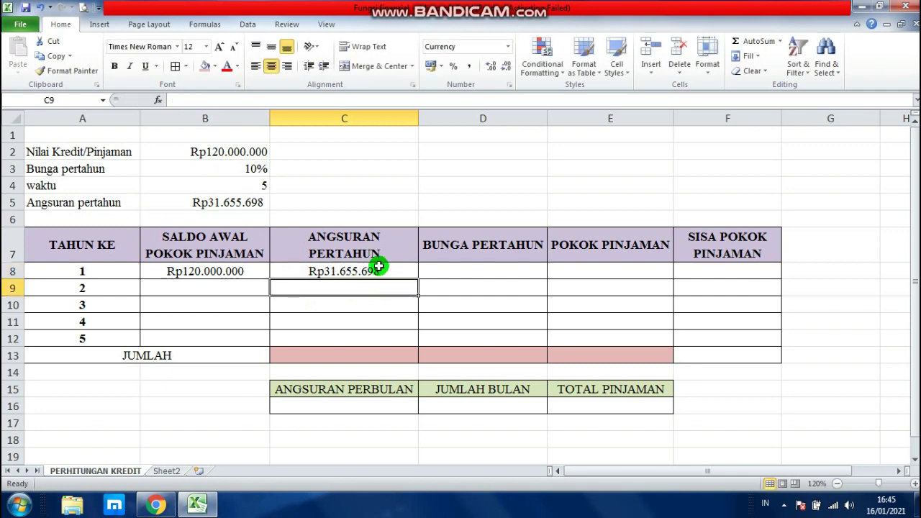
click(377, 267)
drag(419, 278, 416, 338)
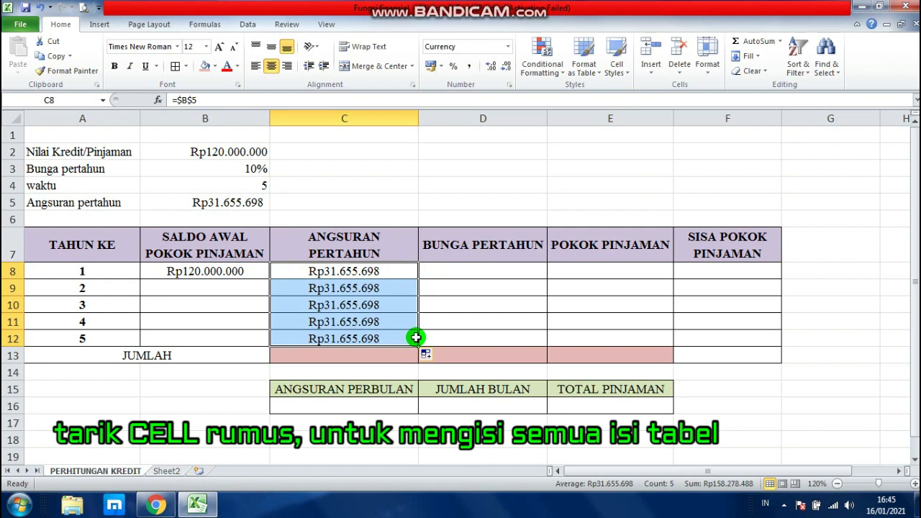
- Calculate the year 1 BUNGA PERTAHUN in D8 with =B8*$B$3, keeping the interest rate reference absolute
click(447, 273)
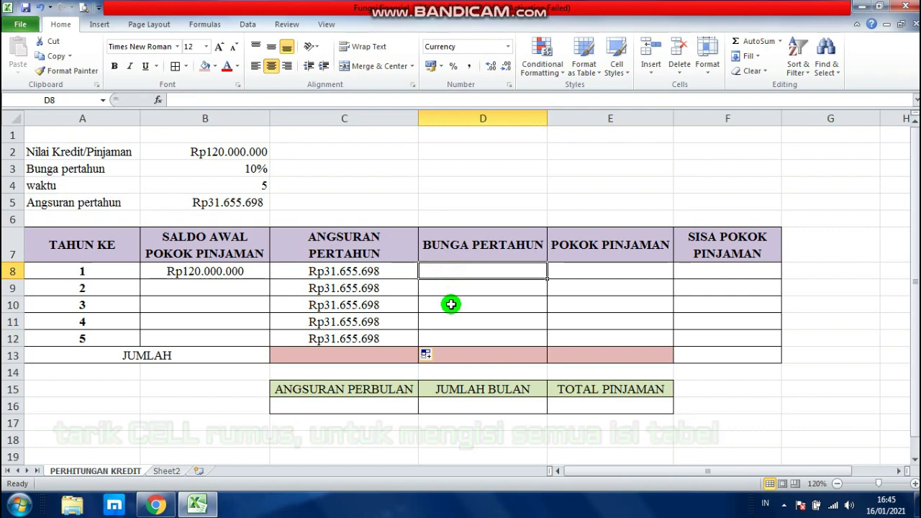
text(=)
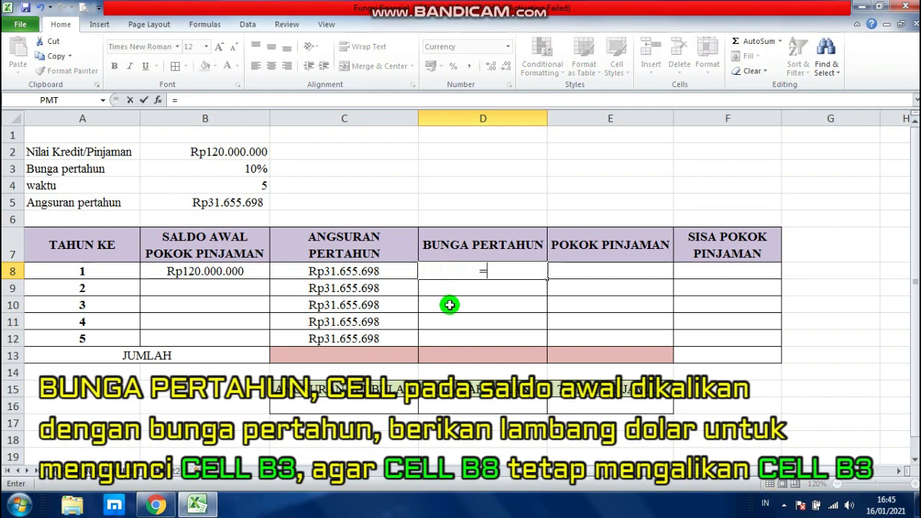
click(229, 274)
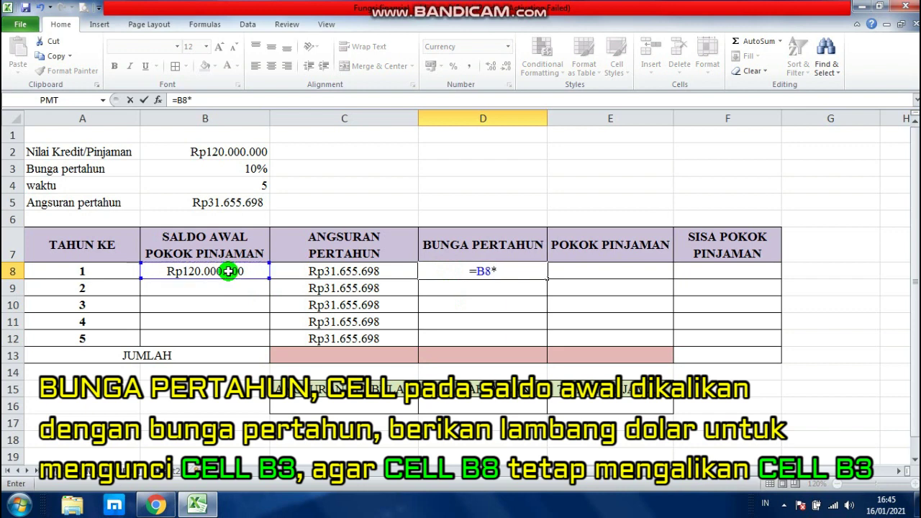
click(248, 169)
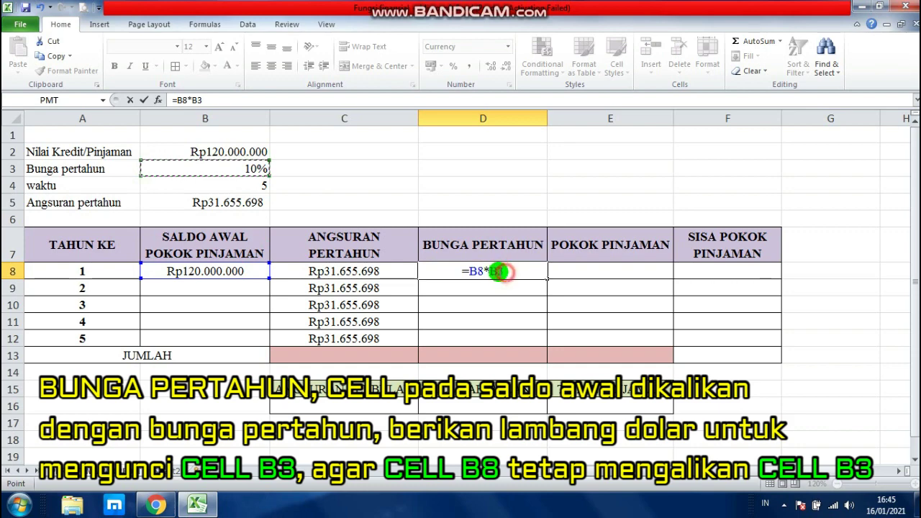
double_click(497, 272)
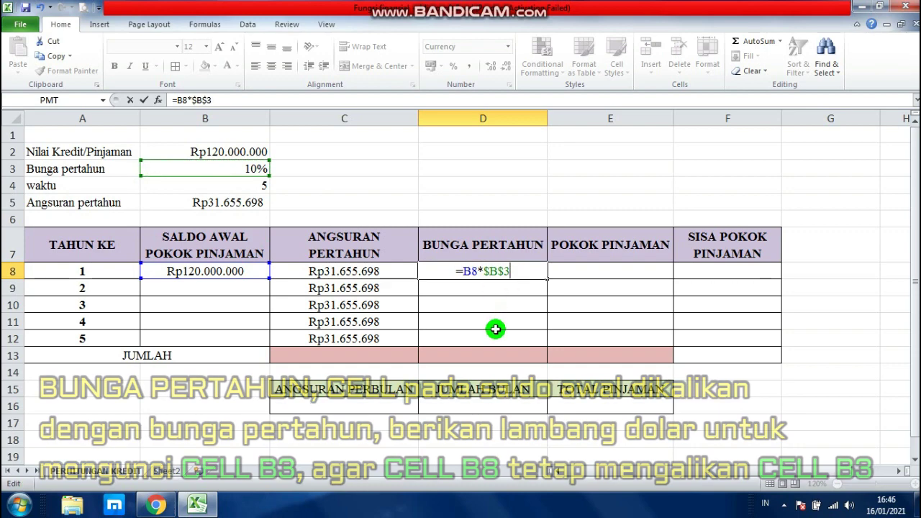
key(Return)
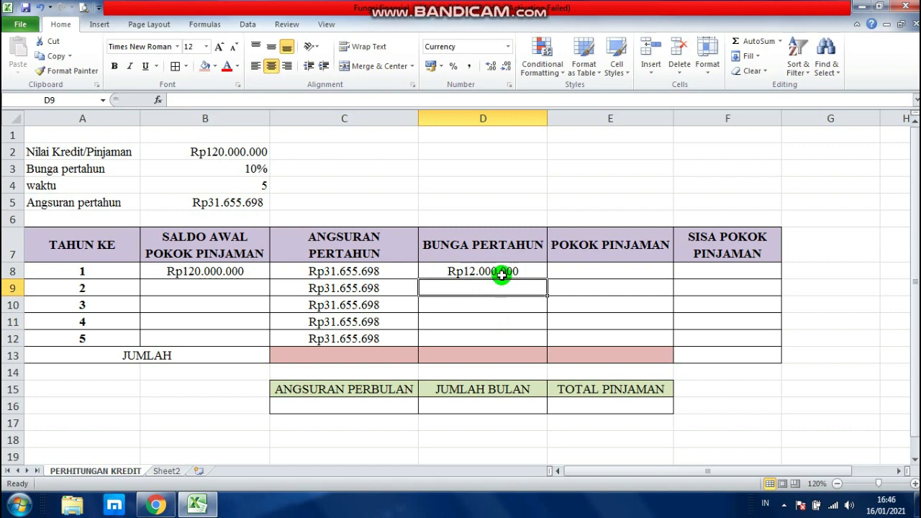
- Fill the BUNGA PERTAHUN formula from D8 down to D12 and check it against the opening balance cells B9:B12
click(502, 271)
drag(548, 278, 538, 341)
drag(495, 292, 507, 337)
drag(210, 289, 223, 333)
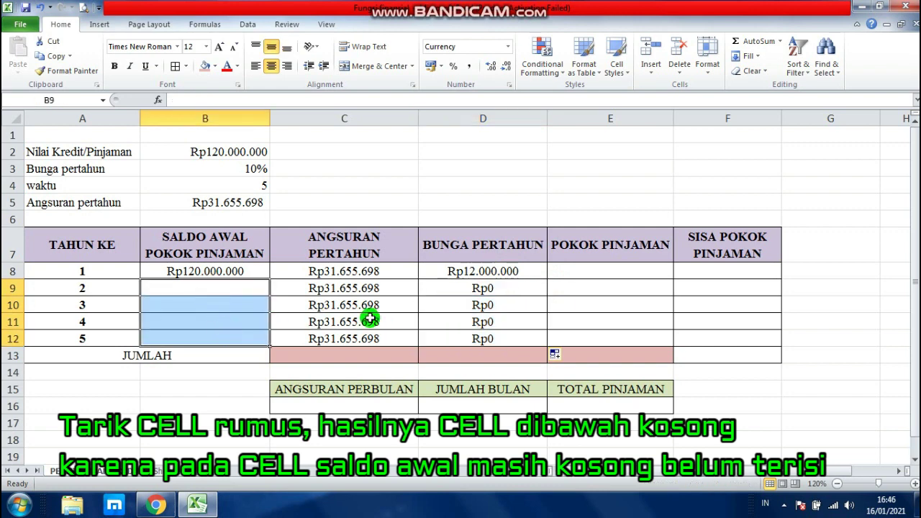
- Calculate the year 1 POKOK PINJAMAN in E8 as the yearly instalment minus the interest, =C8-D8
click(569, 276)
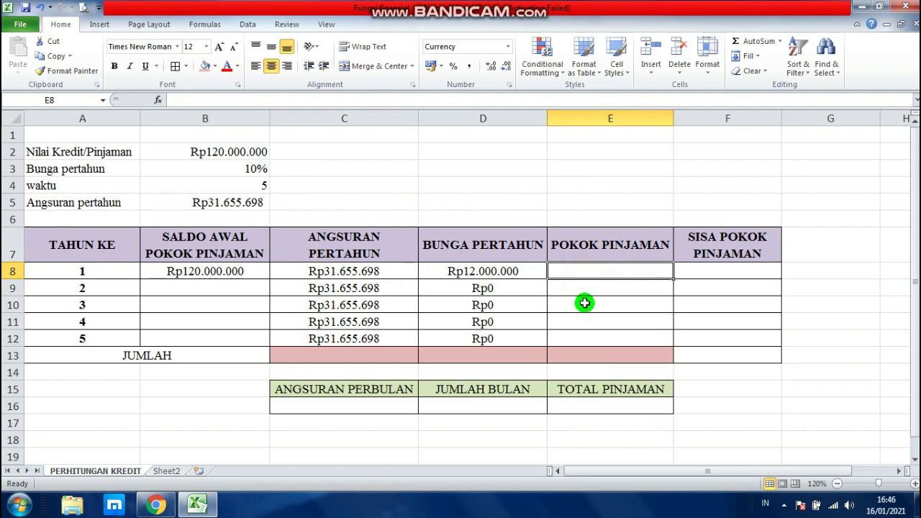
text(=)
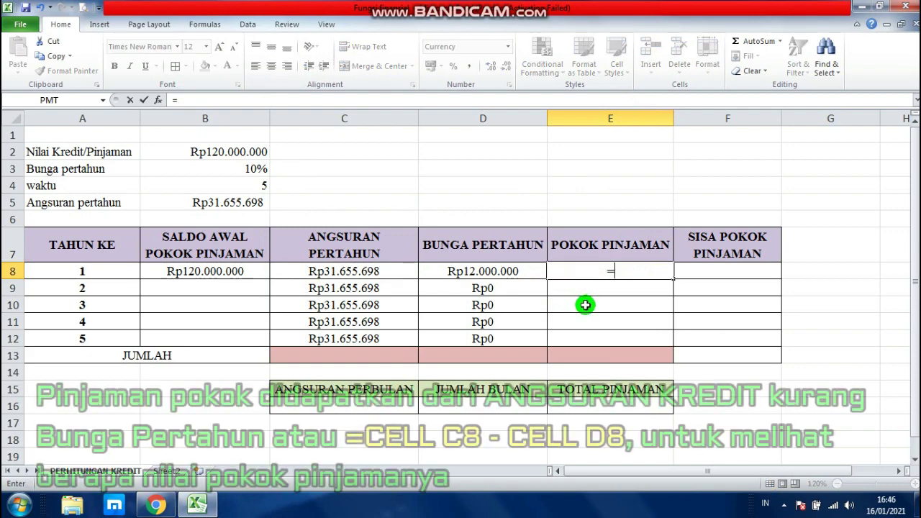
click(390, 273)
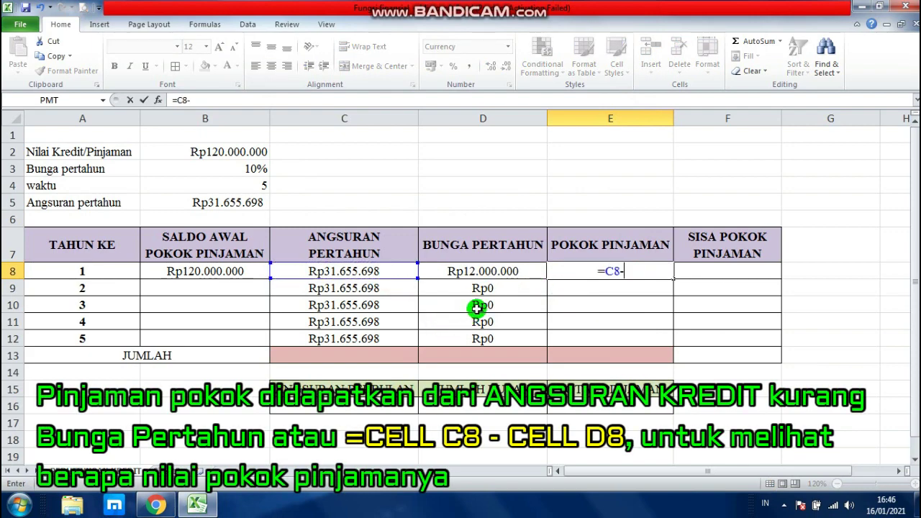
click(484, 270)
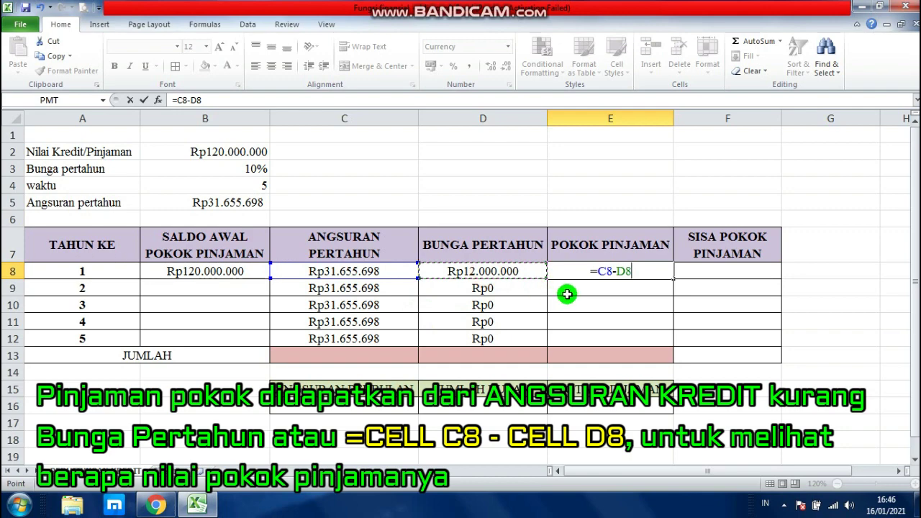
key(Return)
- Fill the POKOK PINJAMAN formula from E8 down to E12 for the remaining years
click(607, 270)
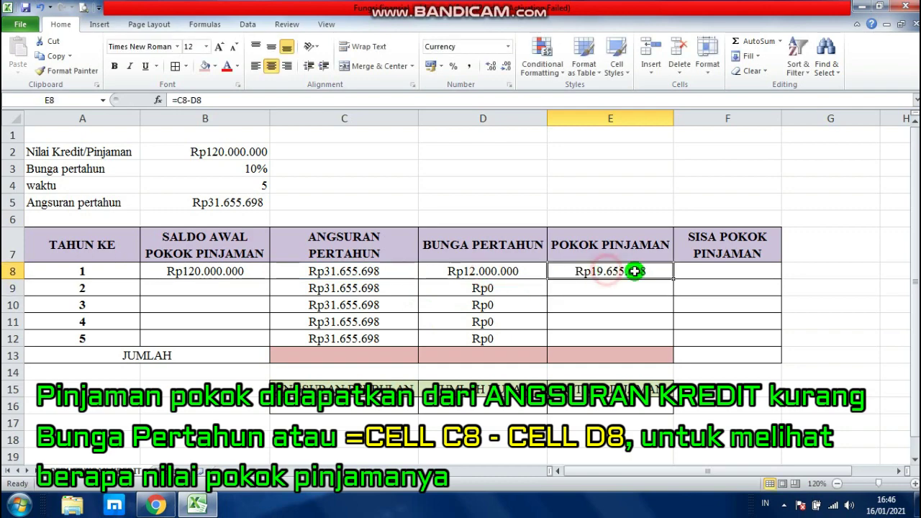
drag(673, 279, 675, 341)
drag(514, 291, 592, 339)
click(609, 310)
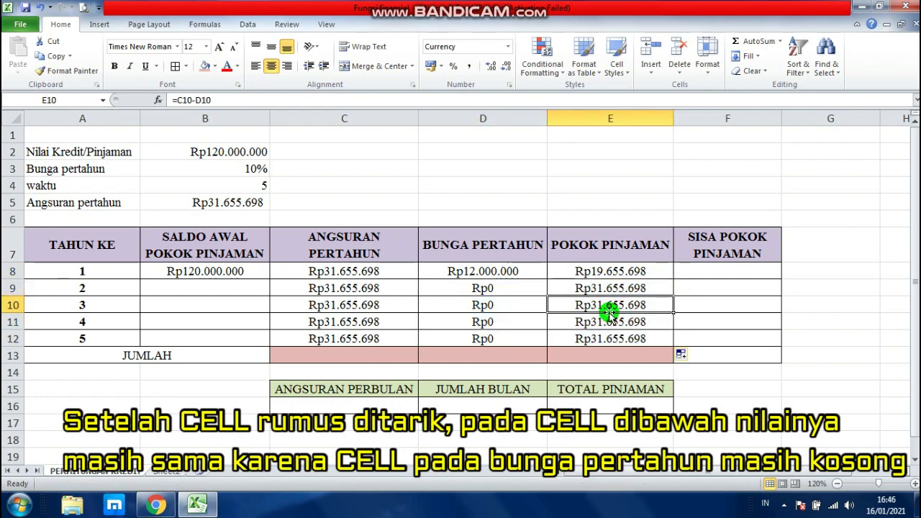
- Calculate the year 1 SISA POKOK PINJAMAN in F8 as the opening balance minus the principal paid, =B8-E8
click(715, 276)
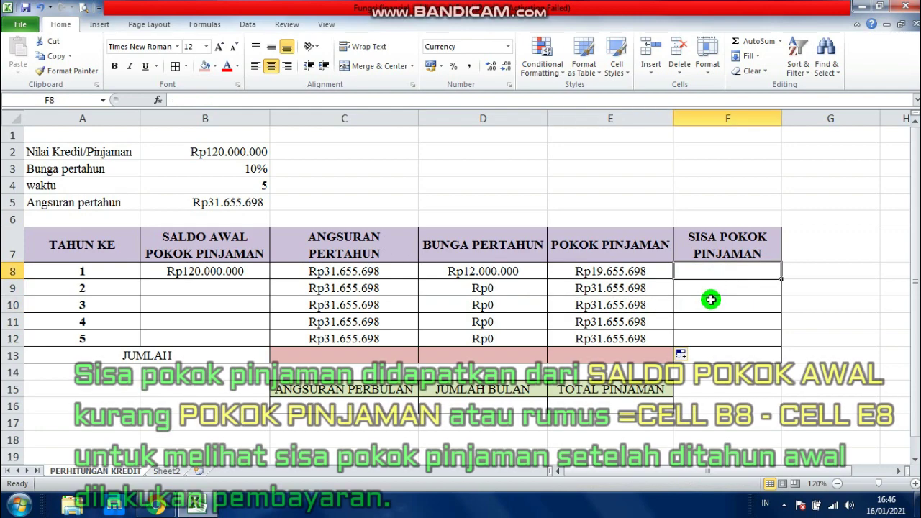
text(=)
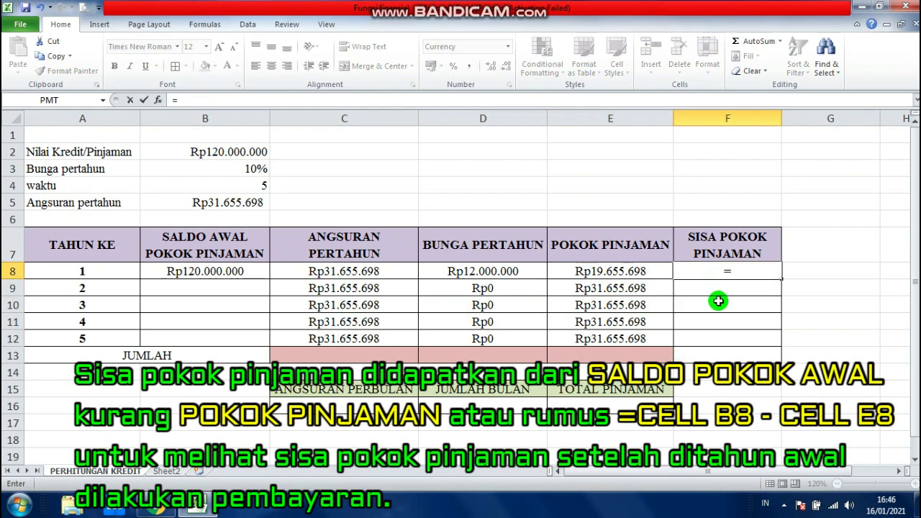
click(250, 275)
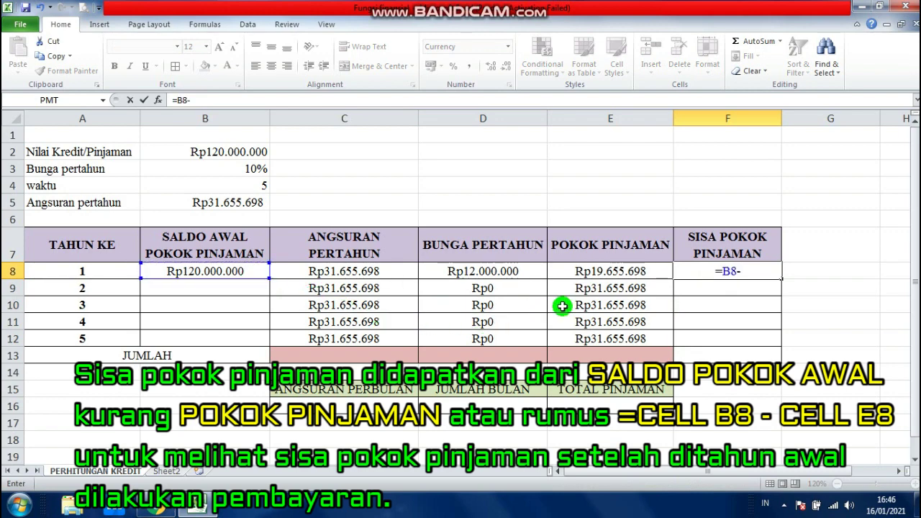
text(-)
click(612, 270)
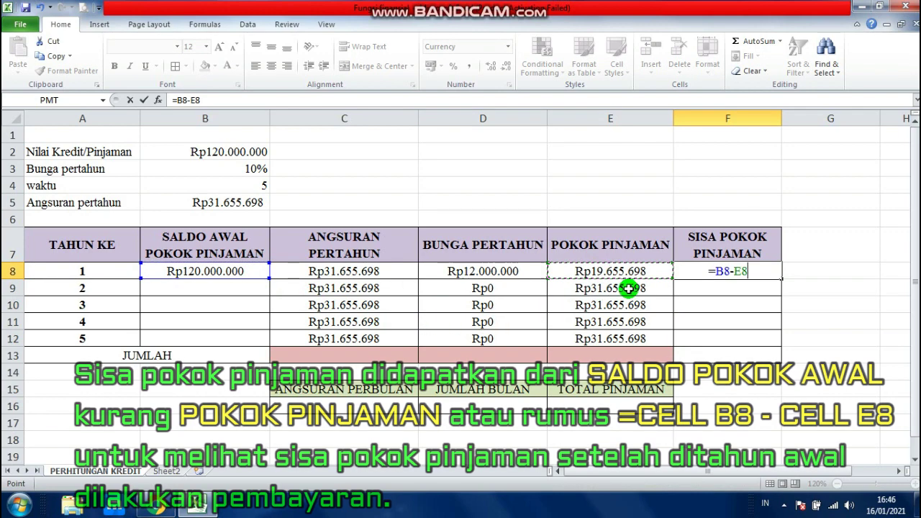
key(Return)
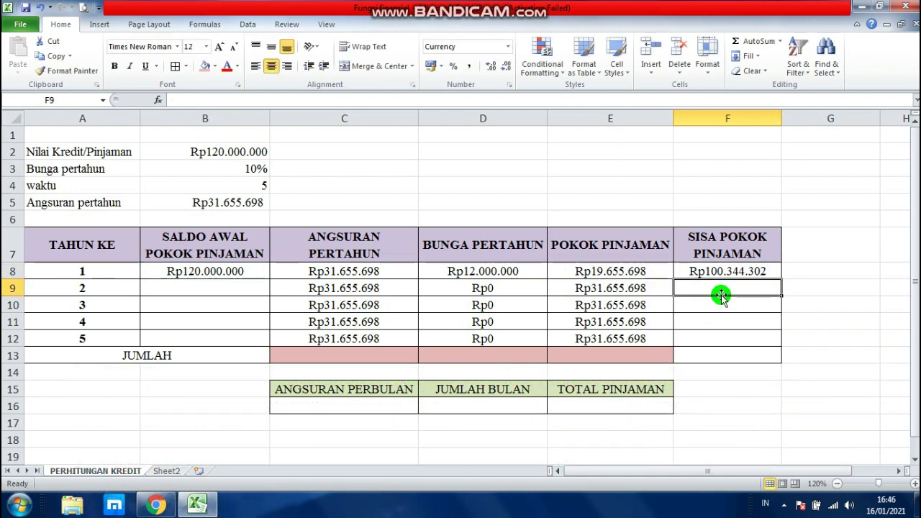
- Fill the SISA POKOK PINJAMAN formula from F8 down to F12 and check it against the opening balance cells B9:B12
click(751, 271)
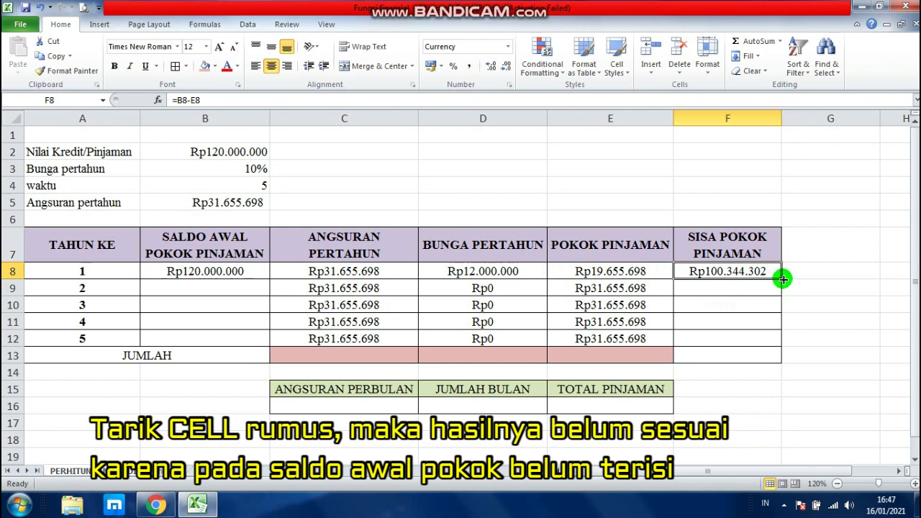
drag(783, 279, 783, 343)
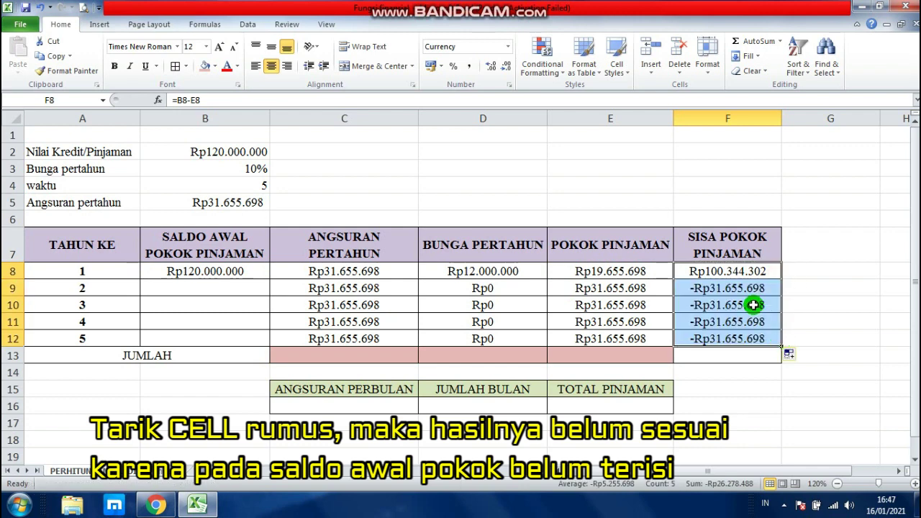
drag(216, 289, 223, 335)
- Carry the year 1 remaining balance into the year 2 SALDO AWAL POKOK PINJAMAN cell B9 with =F8
click(228, 288)
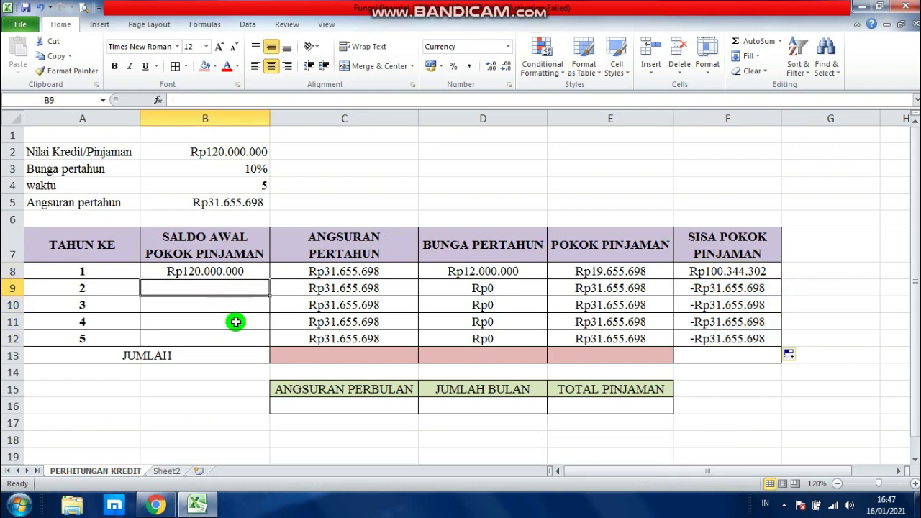
text(=)
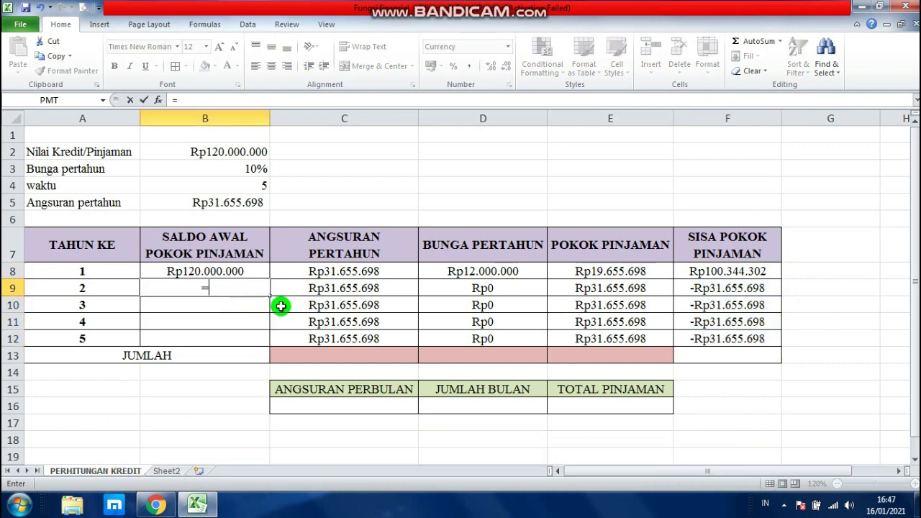
click(705, 274)
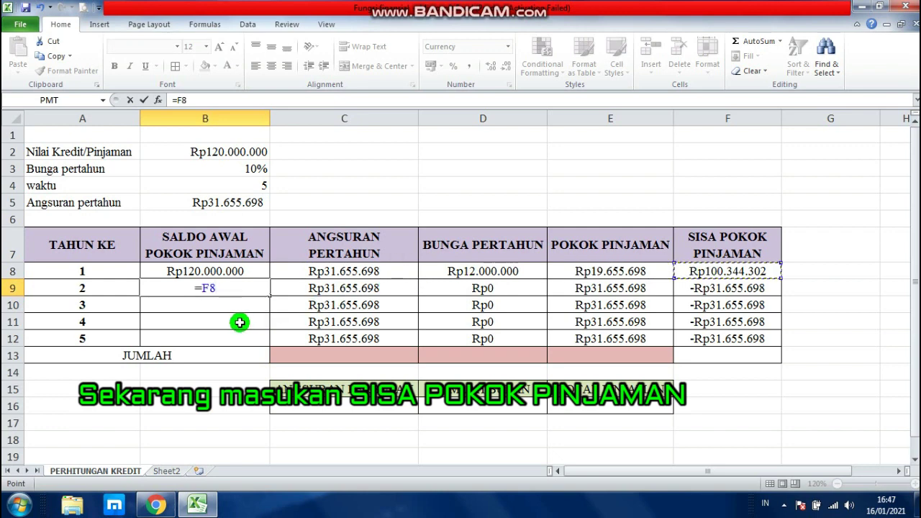
key(Return)
- Fill the opening balance formula from B9 down to B12 and check the final remaining balance in F12
click(221, 289)
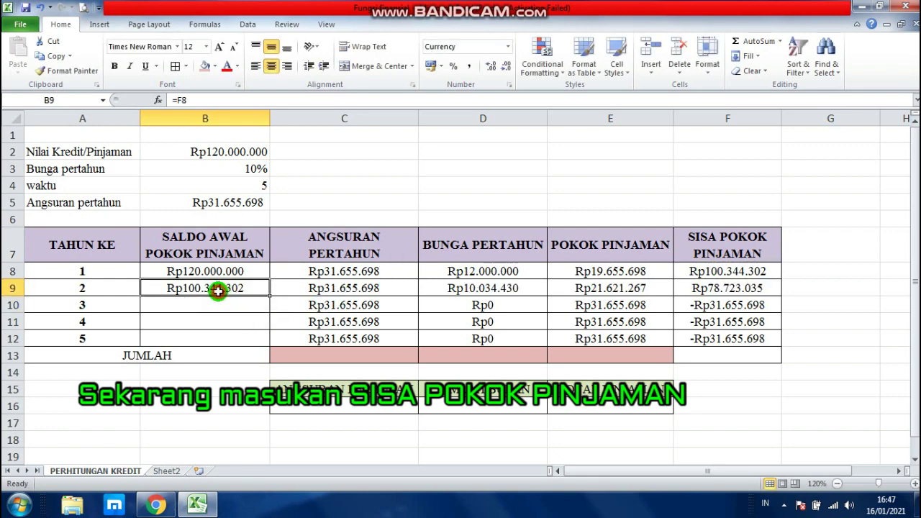
drag(271, 295, 266, 341)
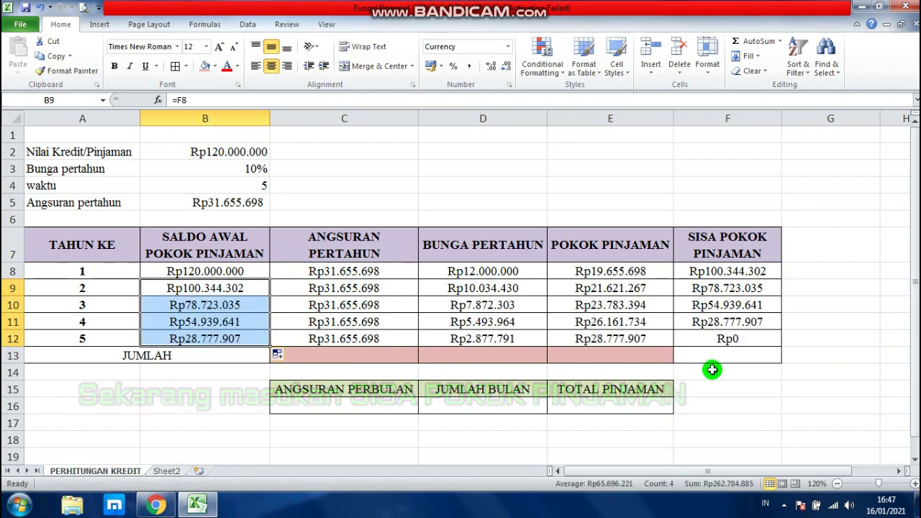
click(727, 339)
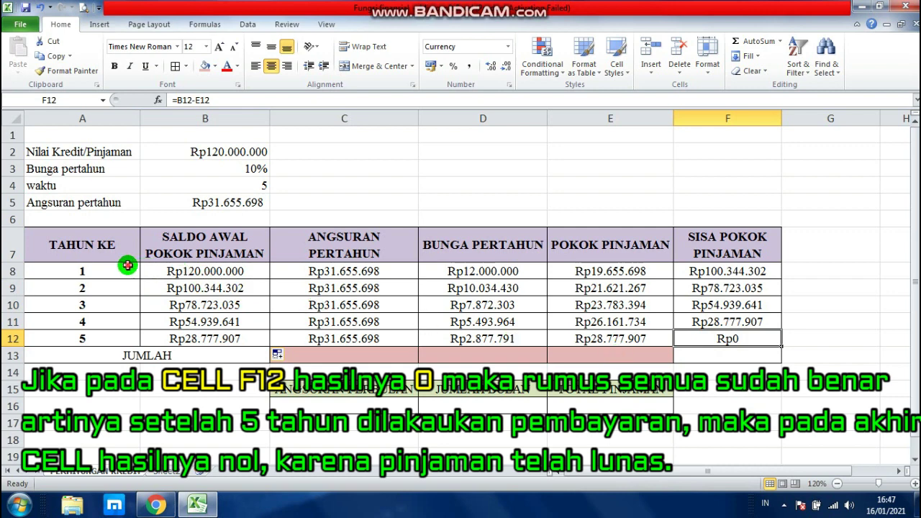
drag(127, 270, 707, 339)
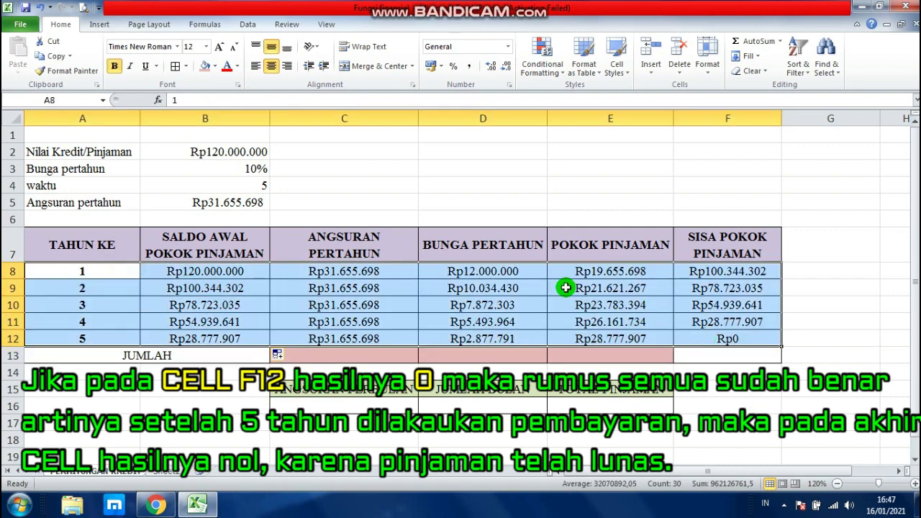
click(707, 339)
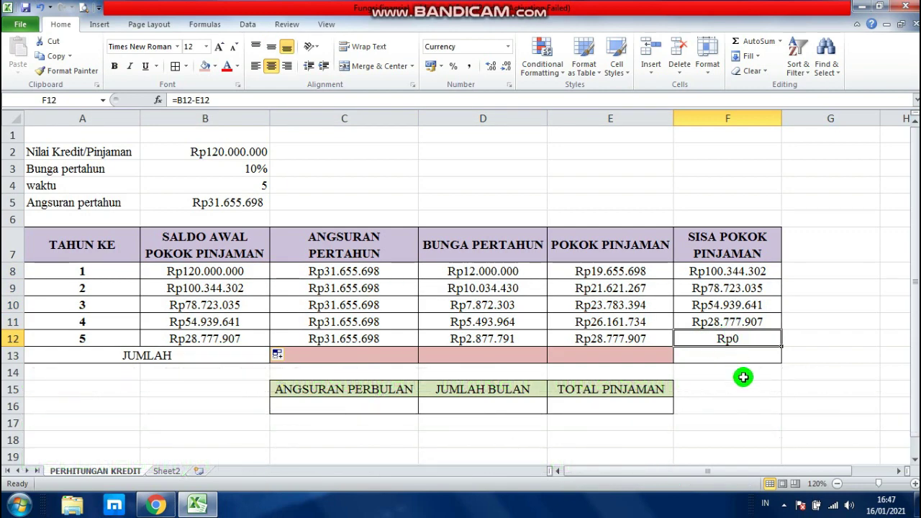
click(743, 377)
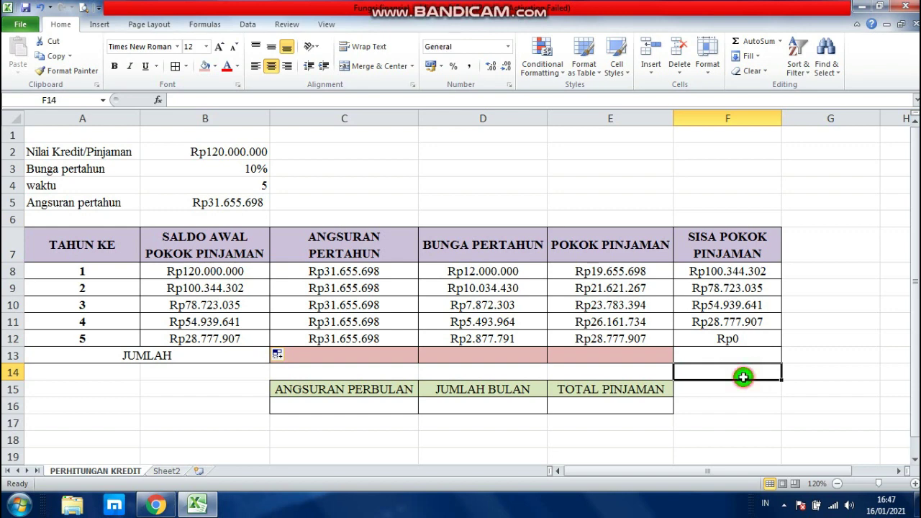
- Total the ANGSURAN PERTAHUN column in the JUMLAH row at C13 with an AutoSum of C8:C12
click(369, 355)
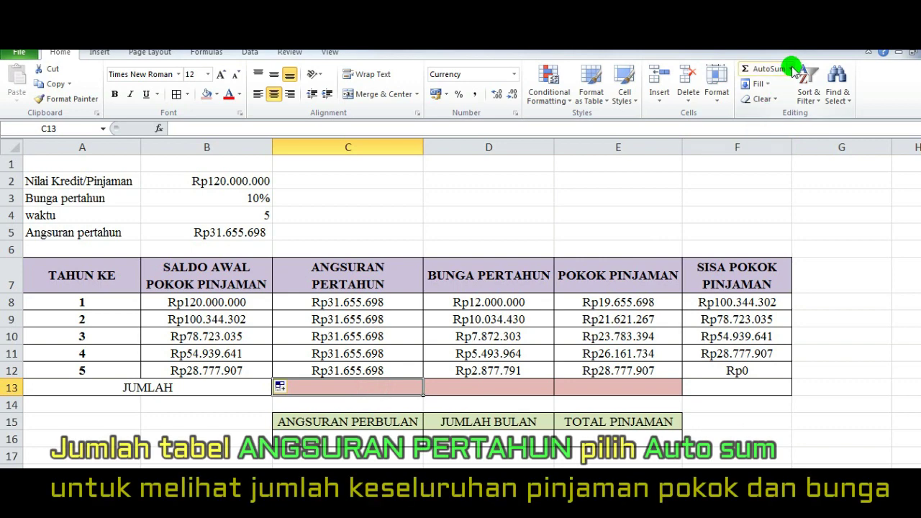
click(792, 69)
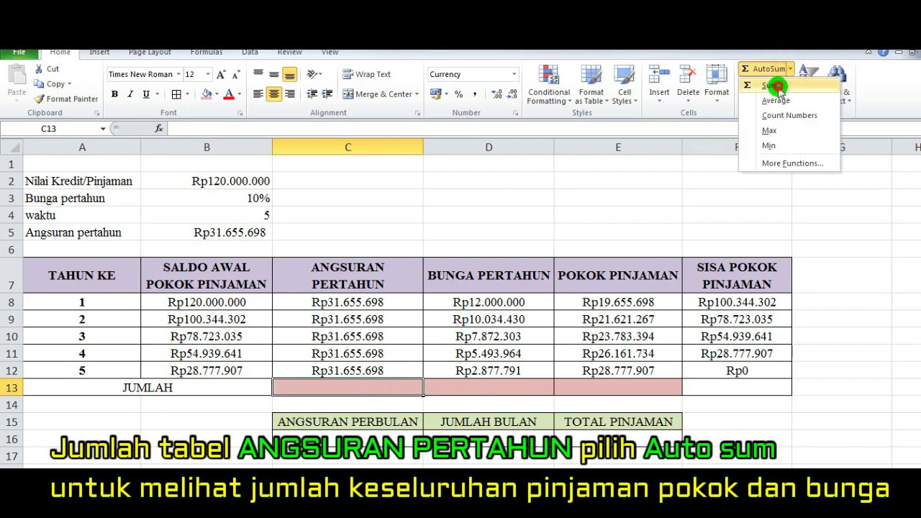
click(777, 88)
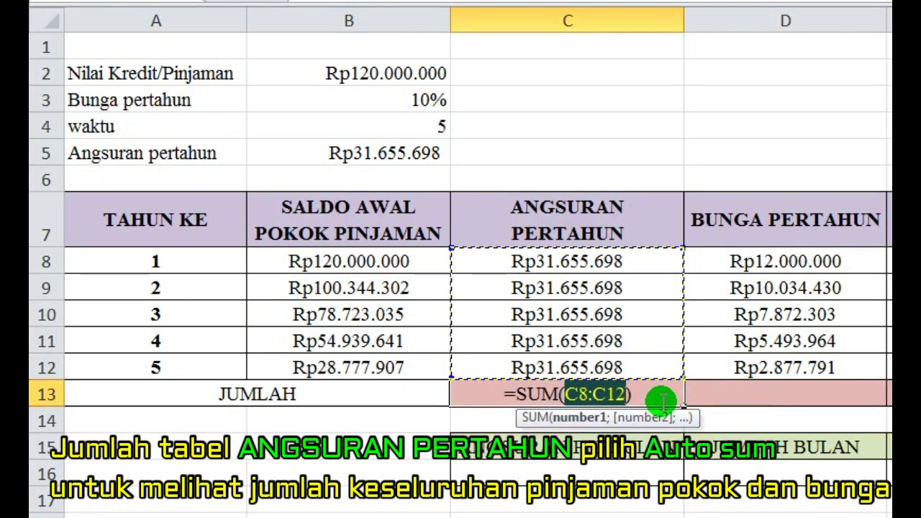
key(Return)
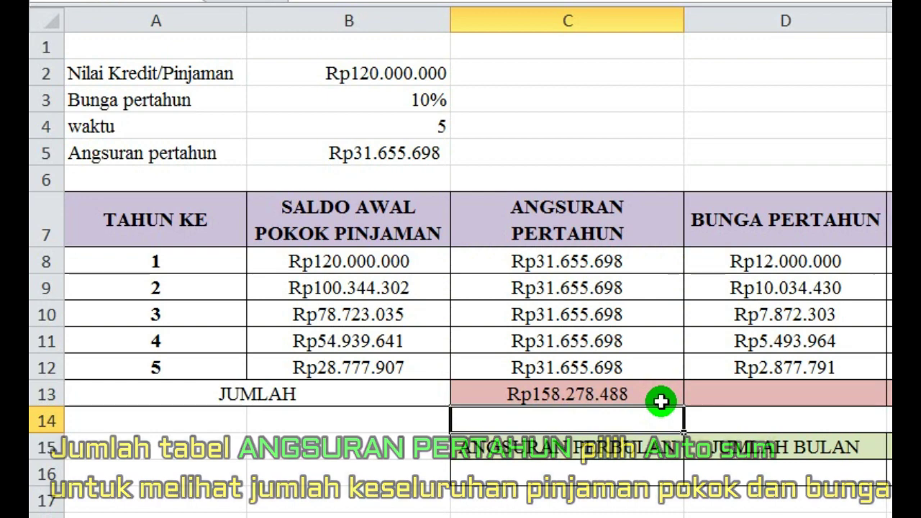
- Total the BUNGA PERTAHUN column in the JUMLAH row at D13 with an AutoSum of D8:D12
click(722, 395)
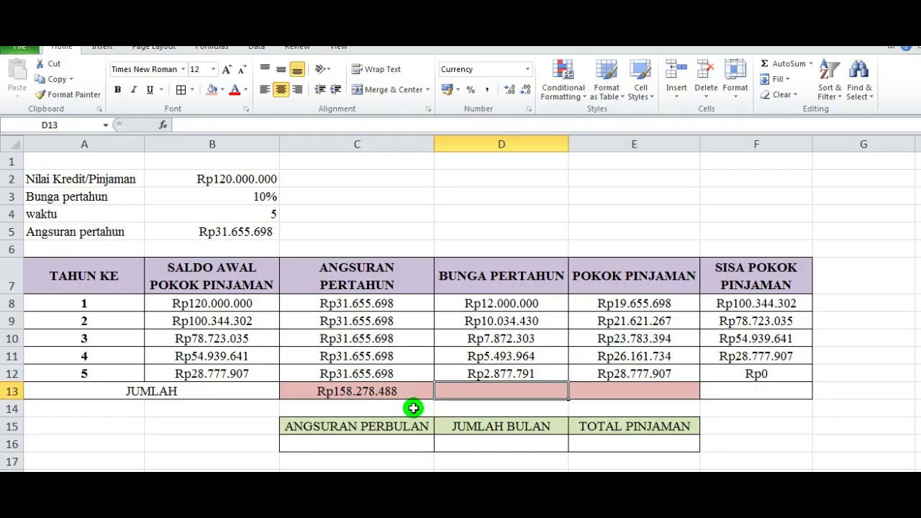
click(415, 408)
click(476, 391)
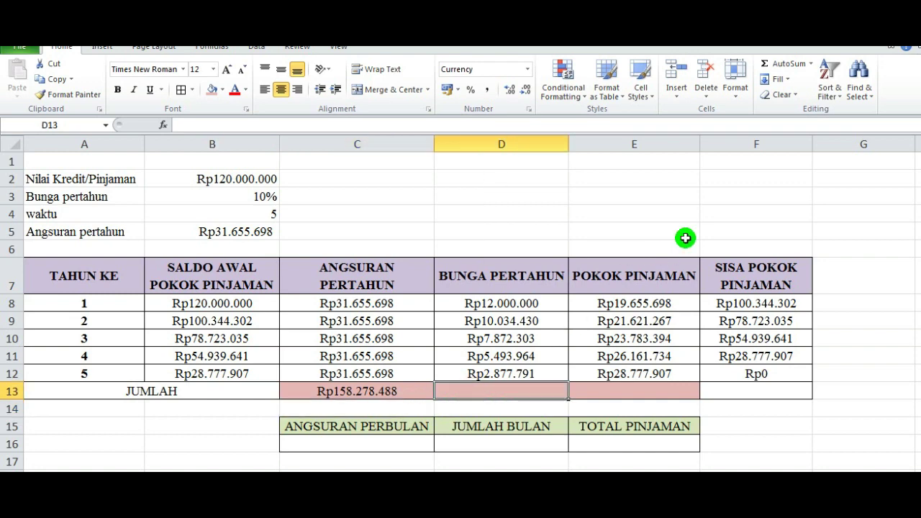
click(811, 64)
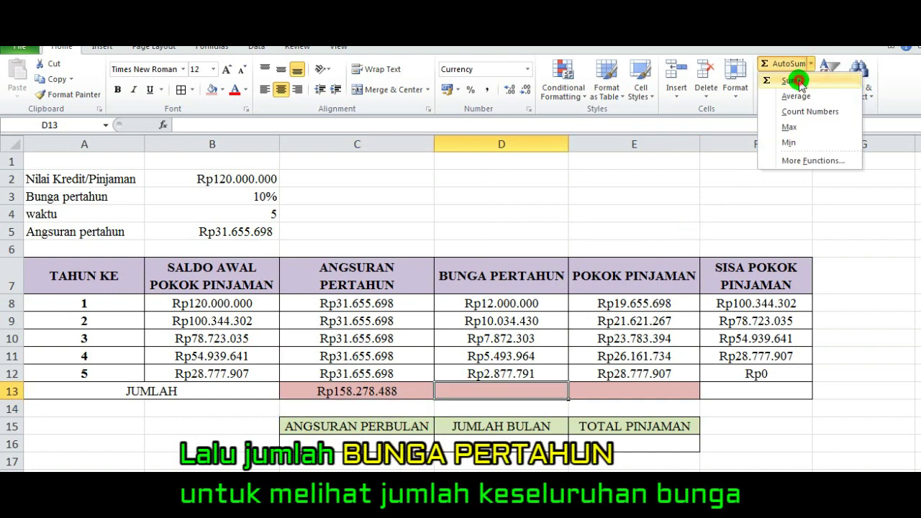
click(793, 80)
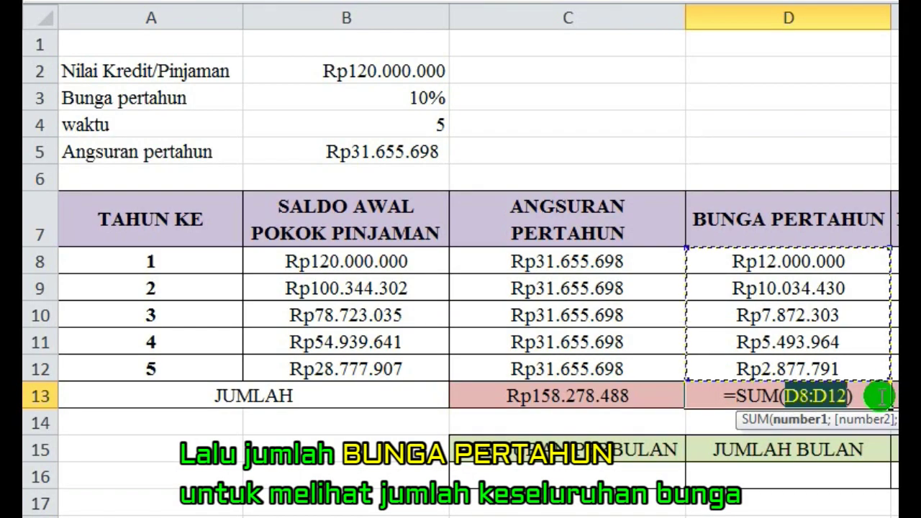
click(881, 394)
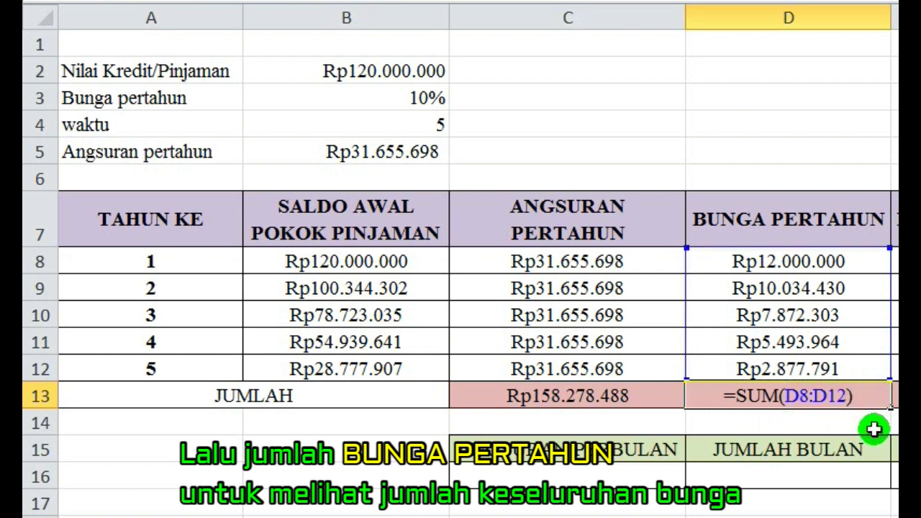
key(Return)
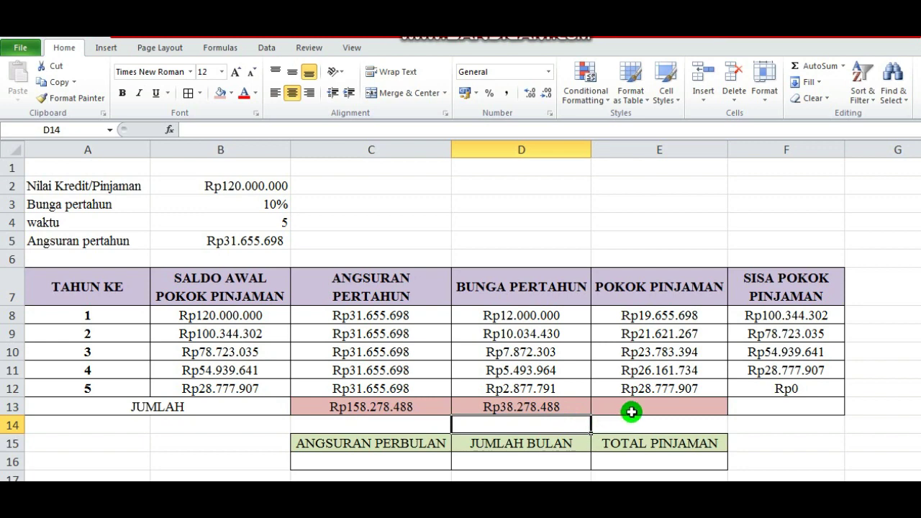
- Total the POKOK PINJAMAN column at E13 with an AutoSum of E8:E12 and review the totals in C13:E13
click(641, 407)
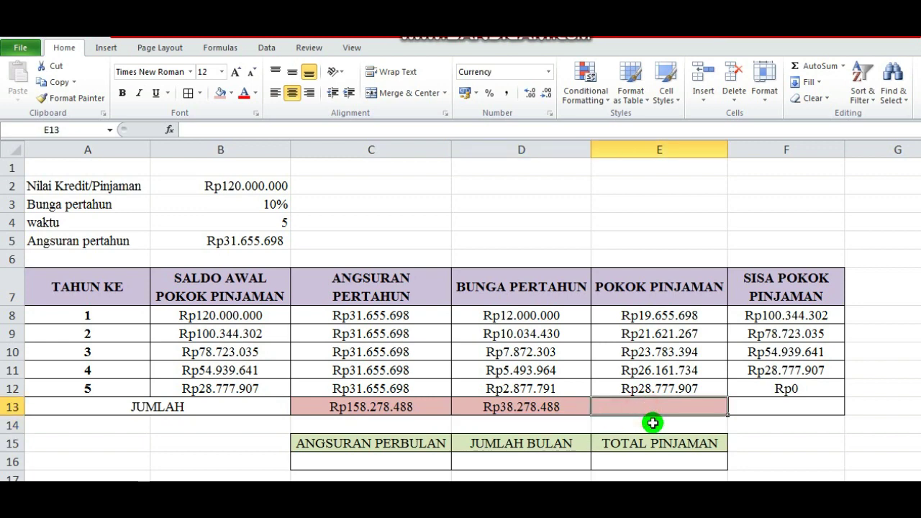
click(843, 66)
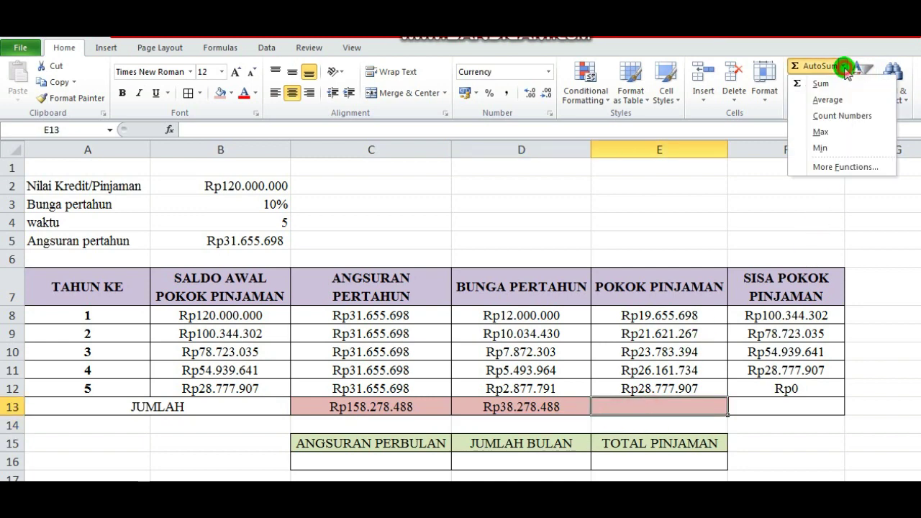
click(821, 83)
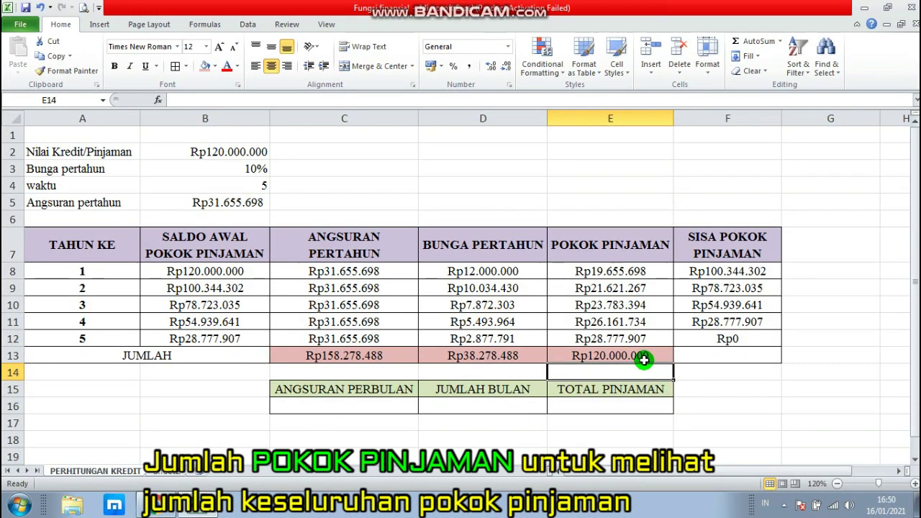
click(641, 356)
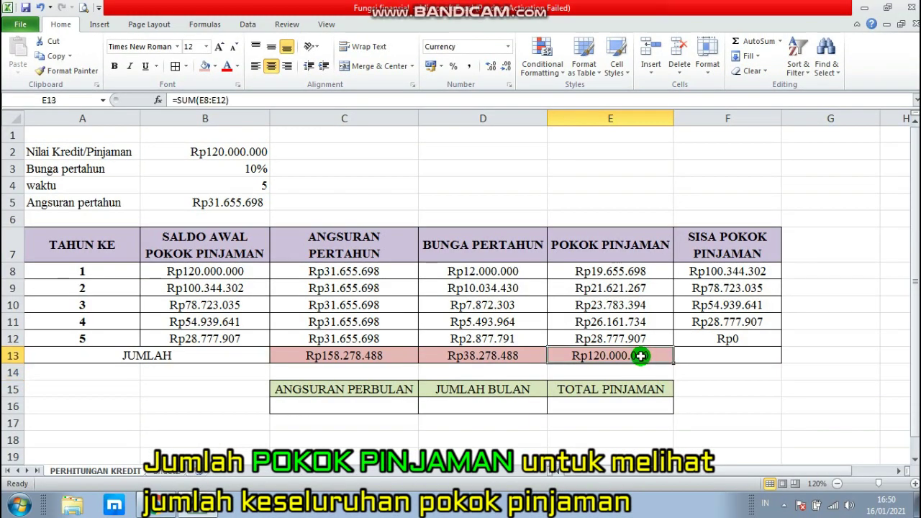
drag(403, 356, 571, 353)
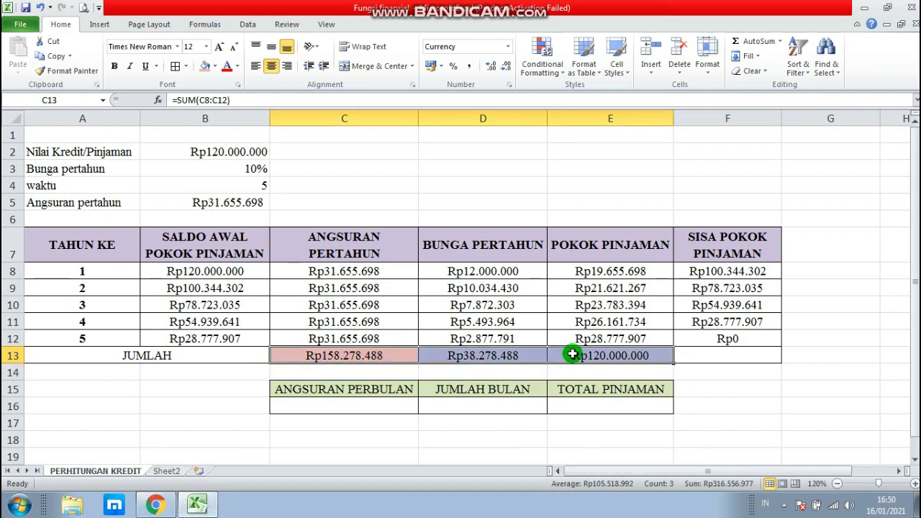
- Enter the check formula =C13-D13 in E14 to subtract the total interest from the total yearly instalments
click(576, 371)
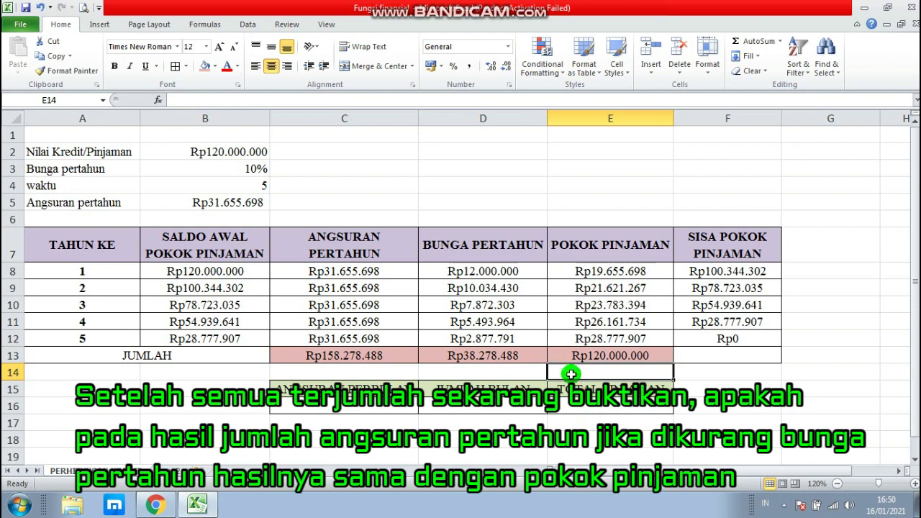
text(=)
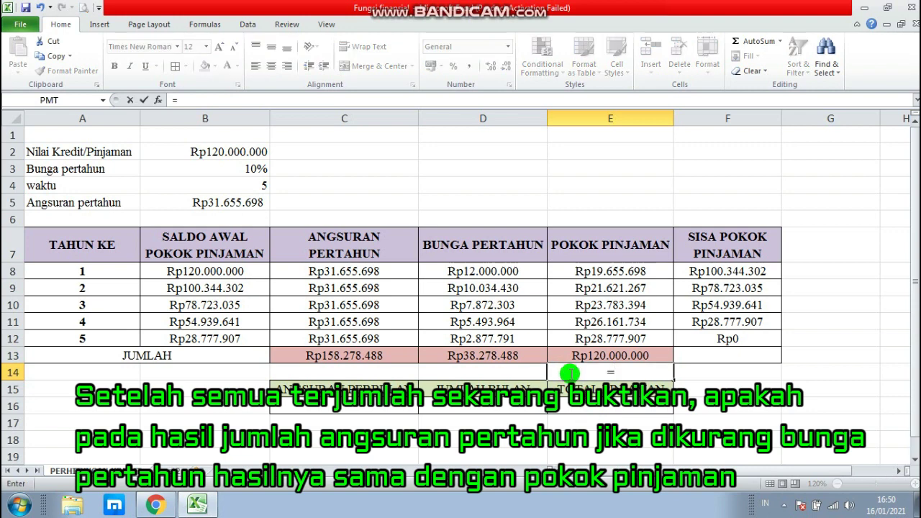
click(392, 355)
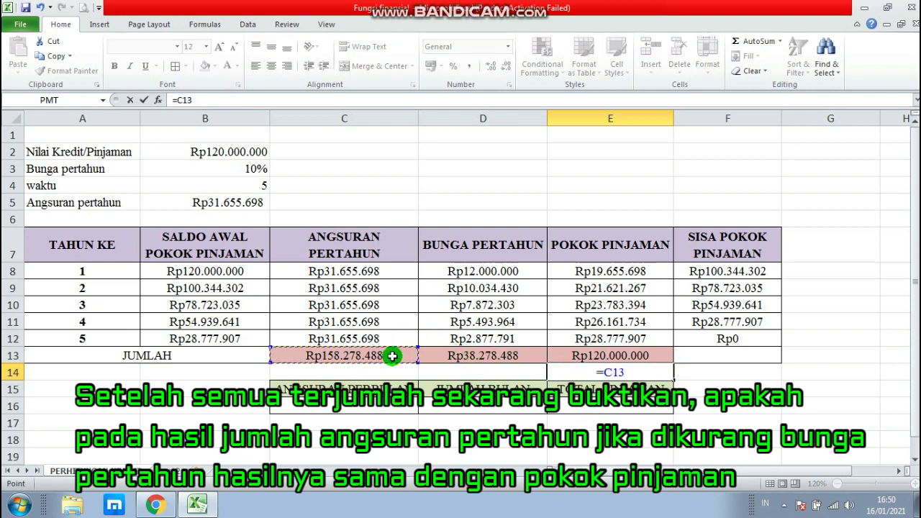
text(-)
click(454, 357)
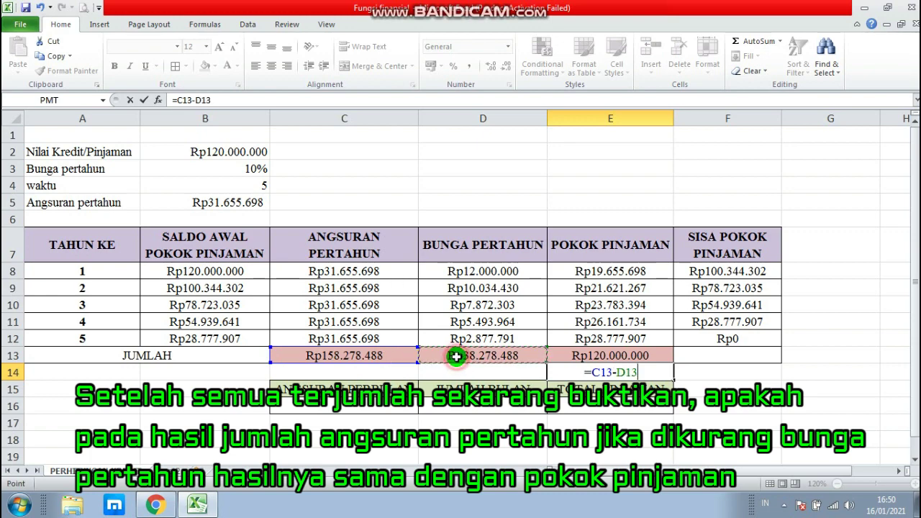
key(Return)
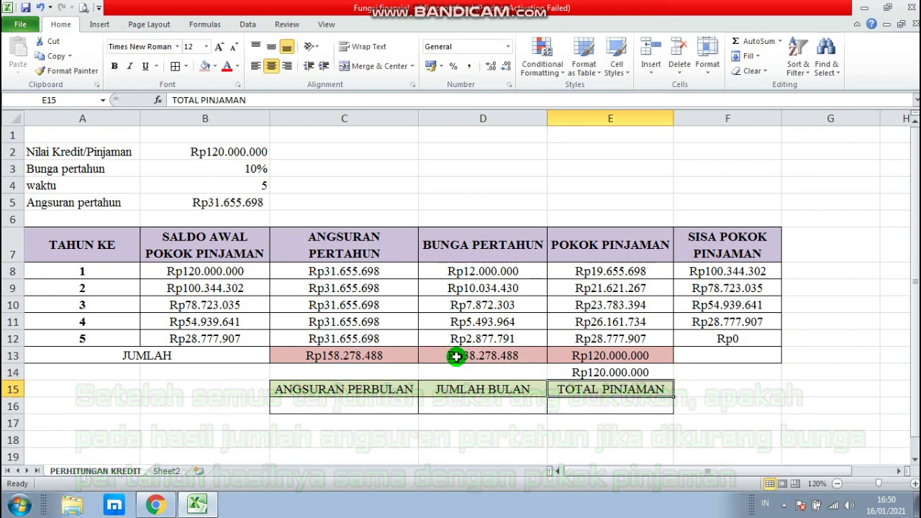
- Compare the check result in E14 with the POKOK PINJAMAN total in E13 and clear E14
click(592, 366)
click(589, 355)
click(587, 367)
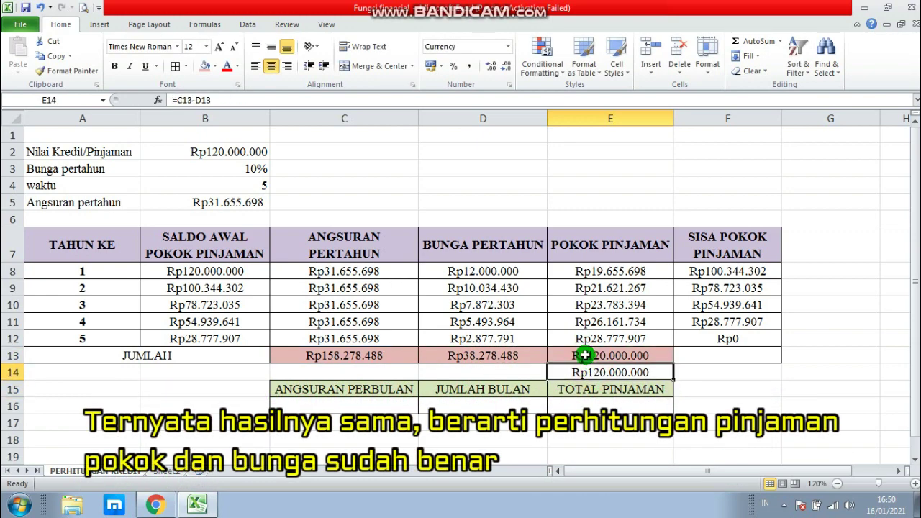
click(588, 356)
click(590, 373)
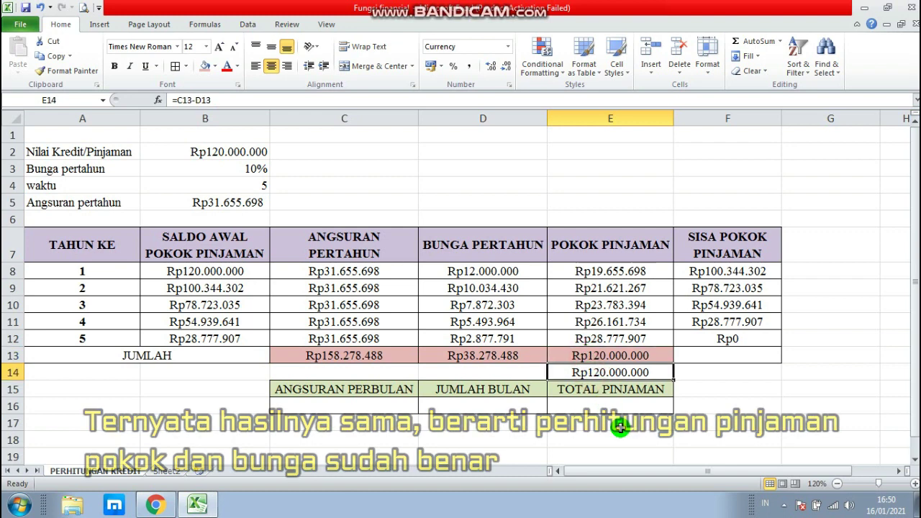
key(Delete)
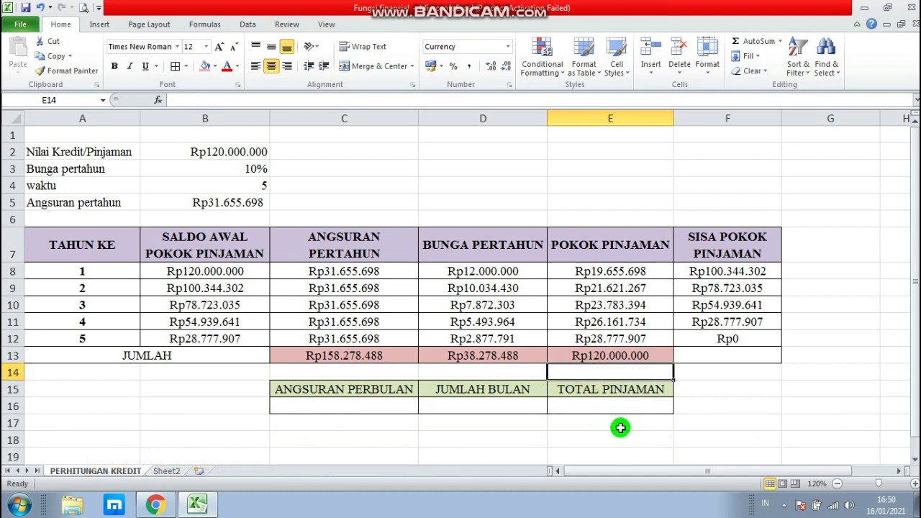
- Calculate the monthly instalment under ANGSURAN PERBULAN in C16 with =C8/12
click(357, 407)
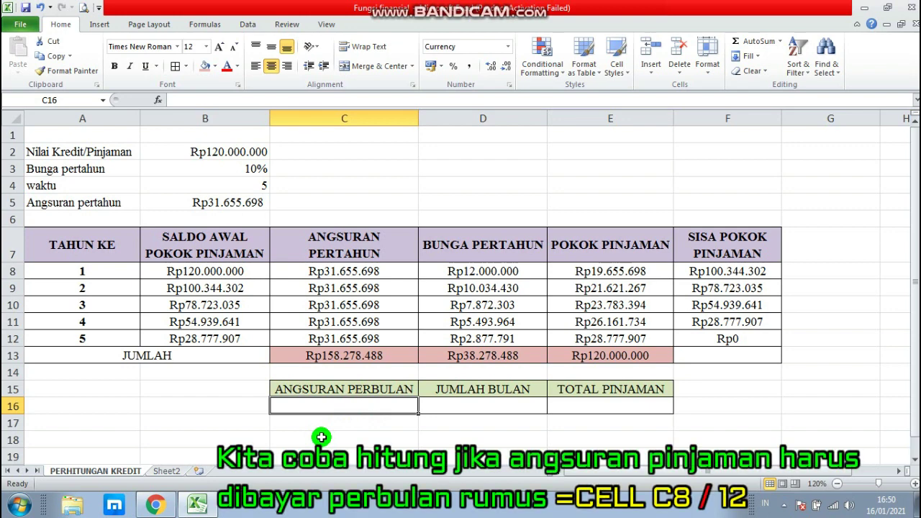
text(=)
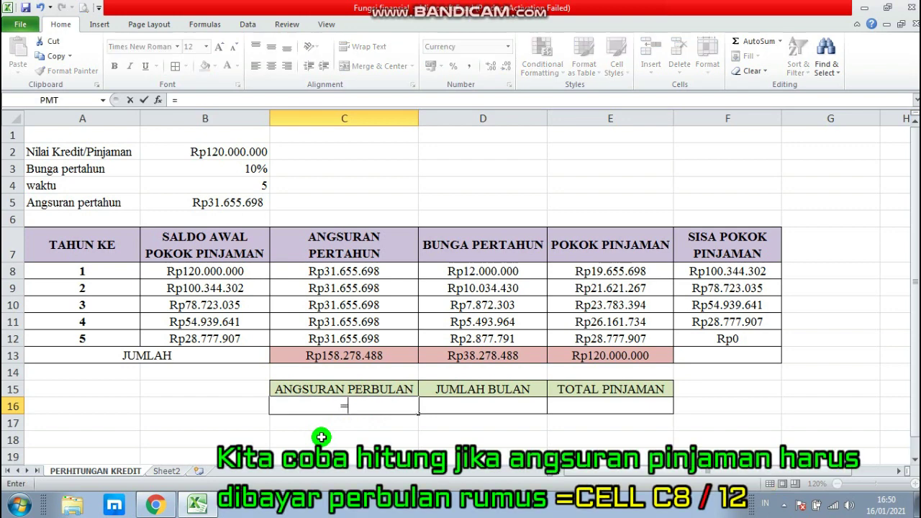
click(329, 271)
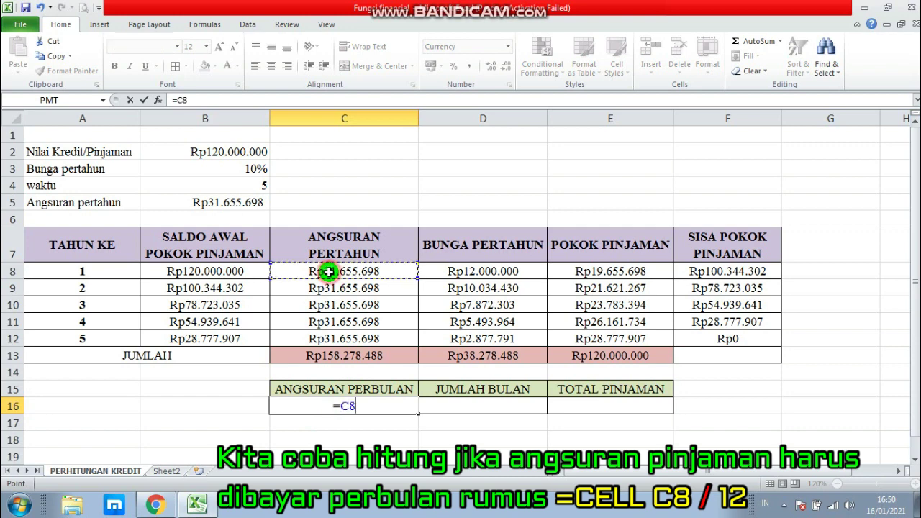
text(/)
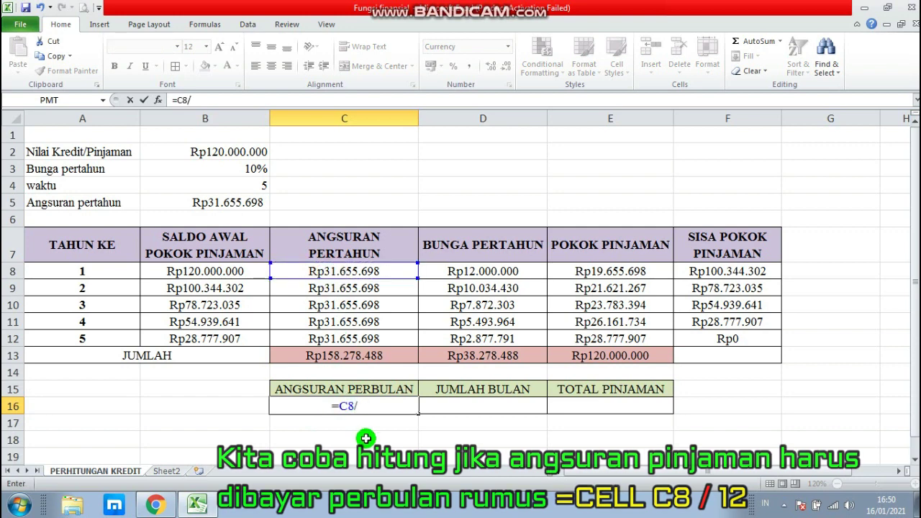
text(12)
key(Return)
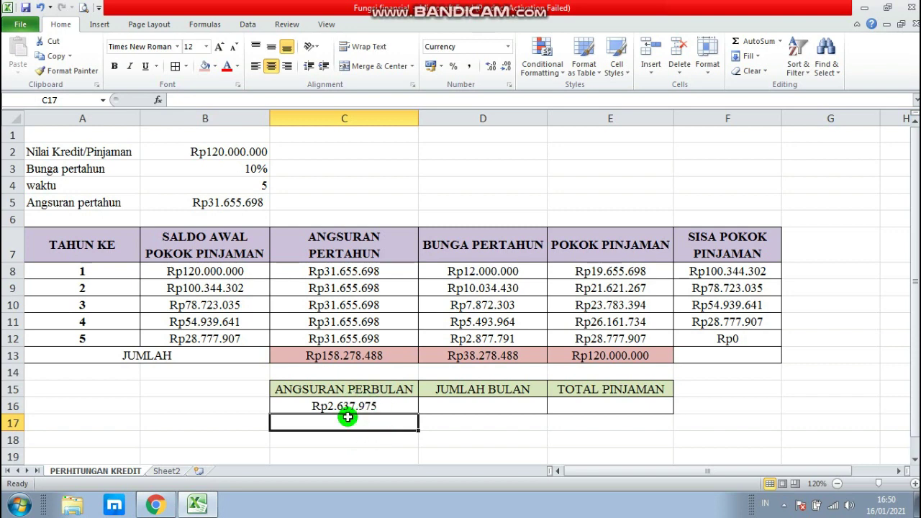
- Calculate the number of months under JUMLAH BULAN in D16 with =5*12
click(479, 405)
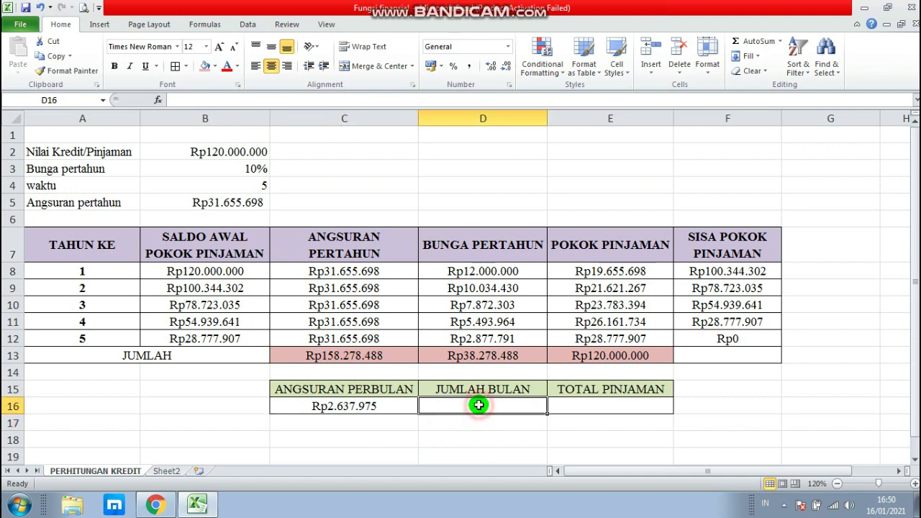
text(=5*12)
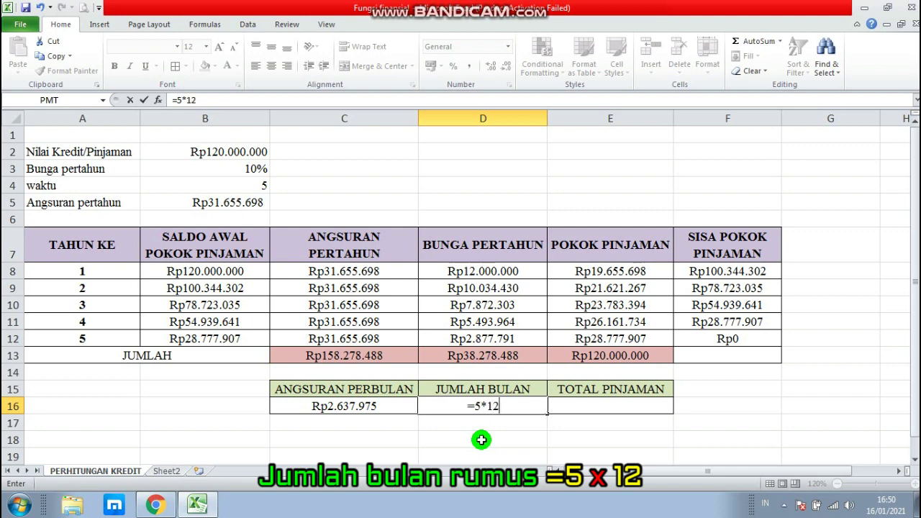
key(Return)
click(498, 405)
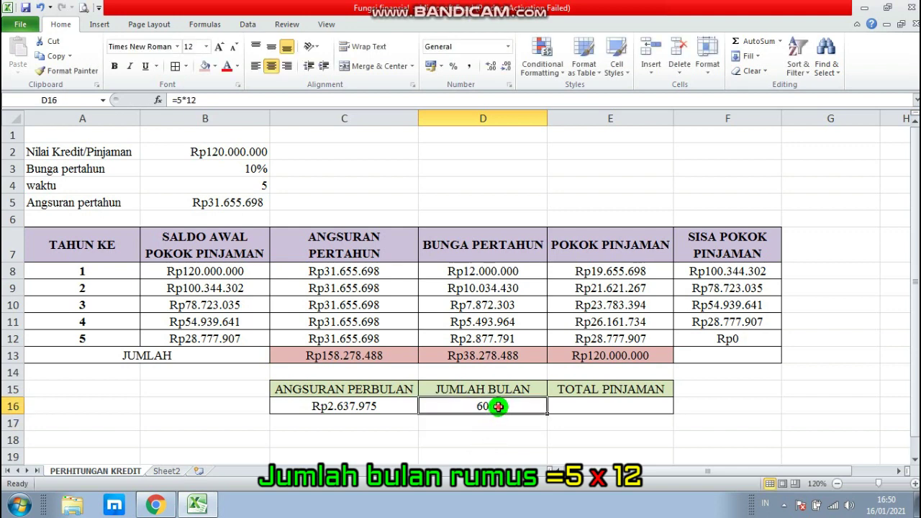
- Calculate TOTAL PINJAMAN in E16 by multiplying the monthly instalment by the number of months with =C16*D16
click(580, 409)
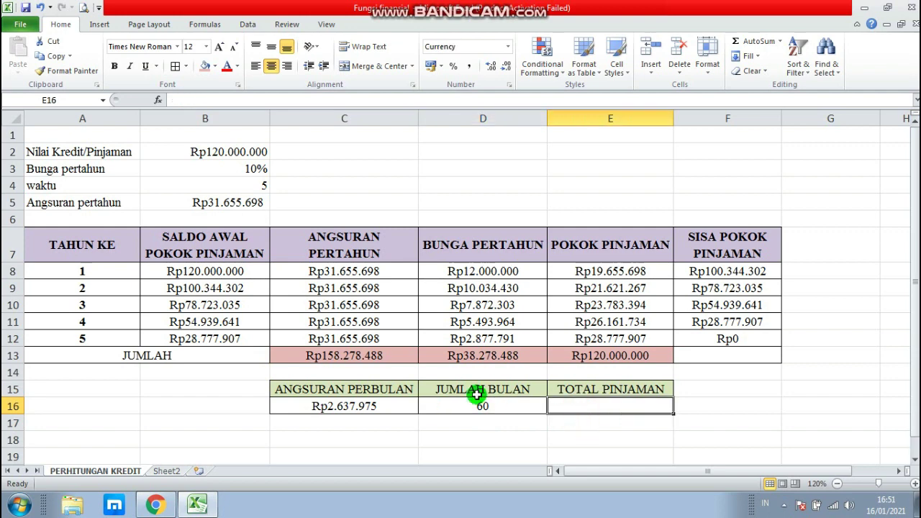
click(376, 357)
click(579, 413)
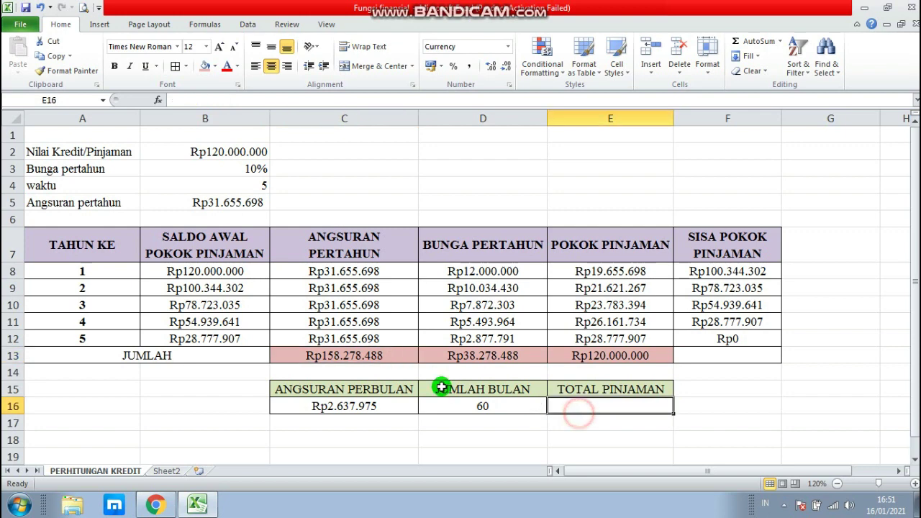
click(403, 355)
click(569, 409)
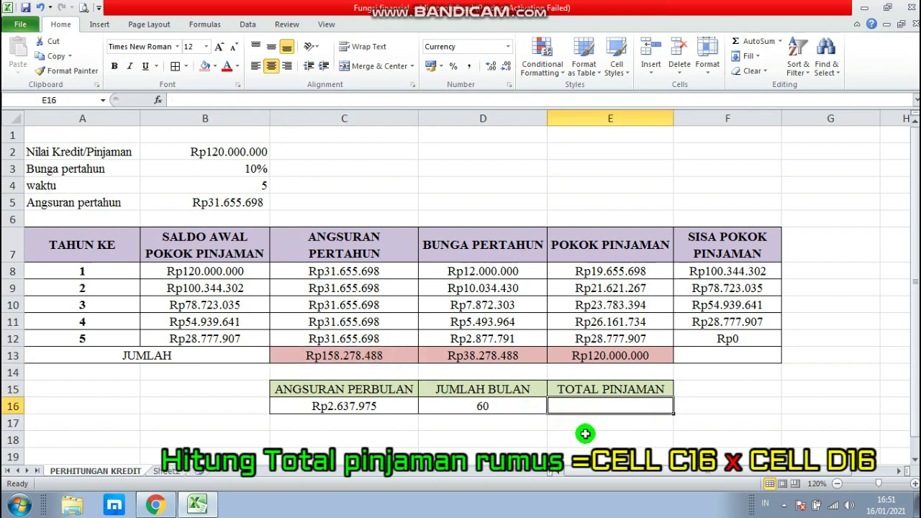
text(=)
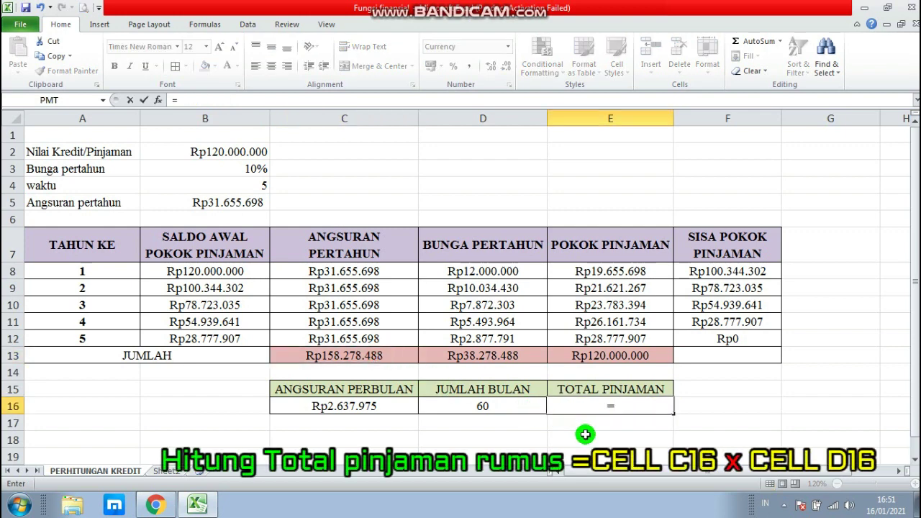
click(368, 407)
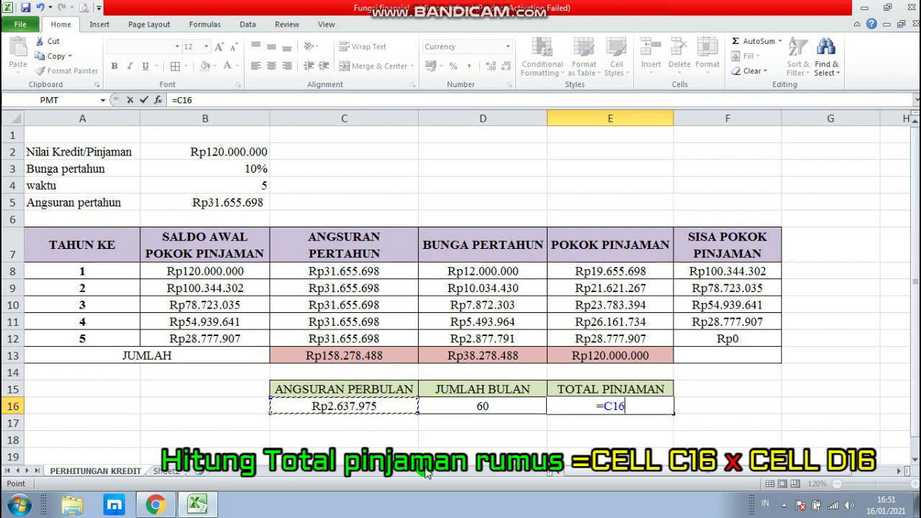
text(*)
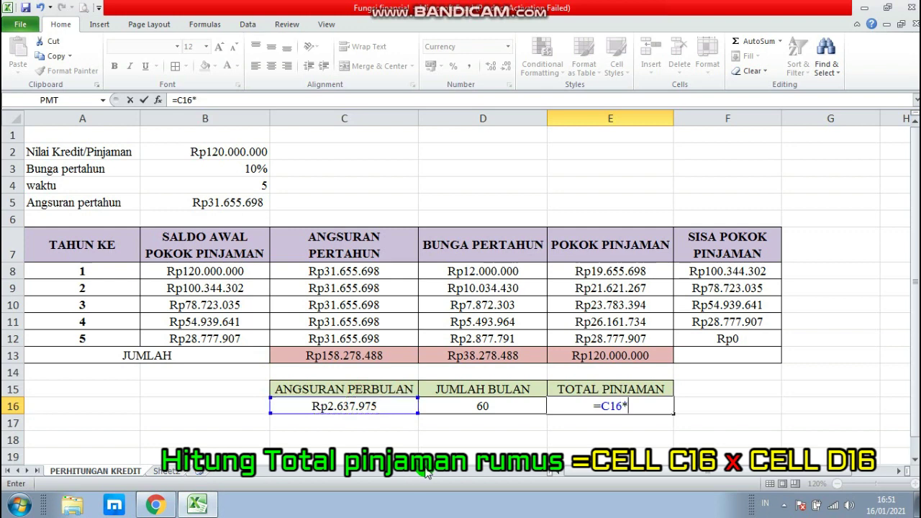
click(477, 408)
key(Return)
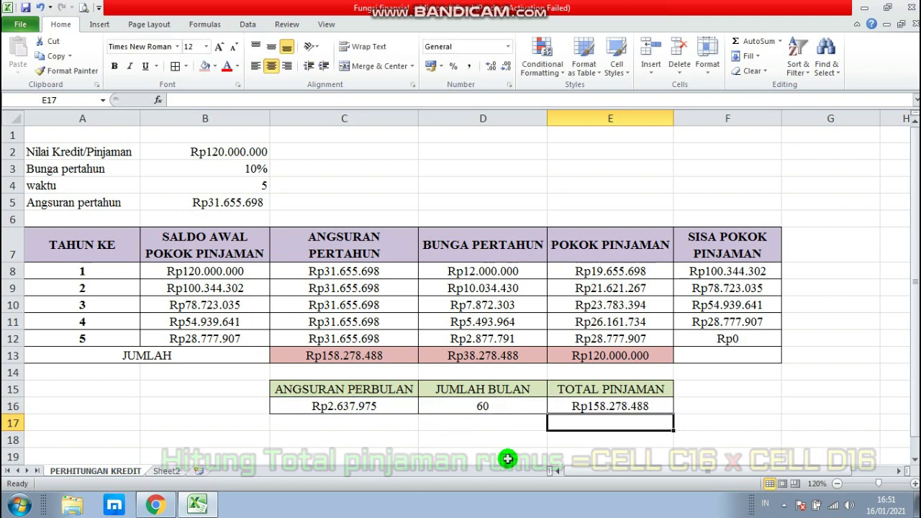
- Compare the TOTAL PINJAMAN in E16 with the yearly instalment total in C13 and review the finished tables in A7:F16
click(376, 354)
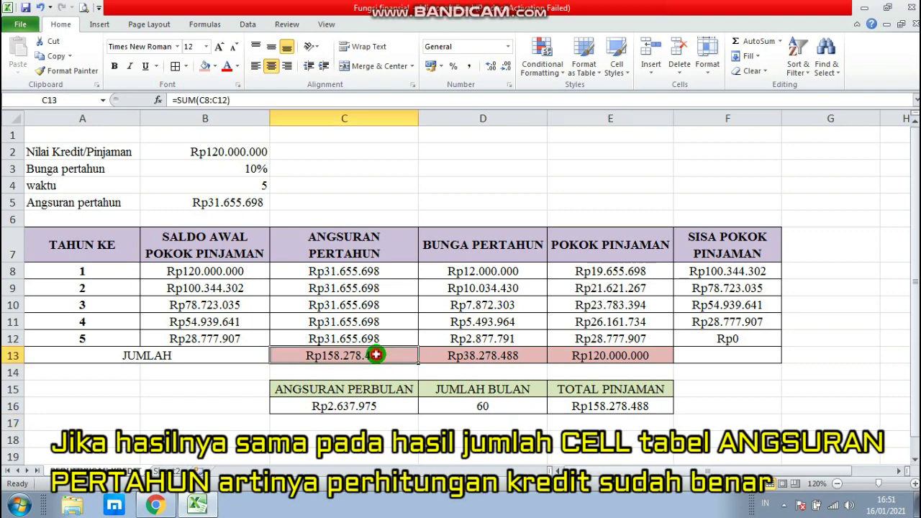
click(601, 409)
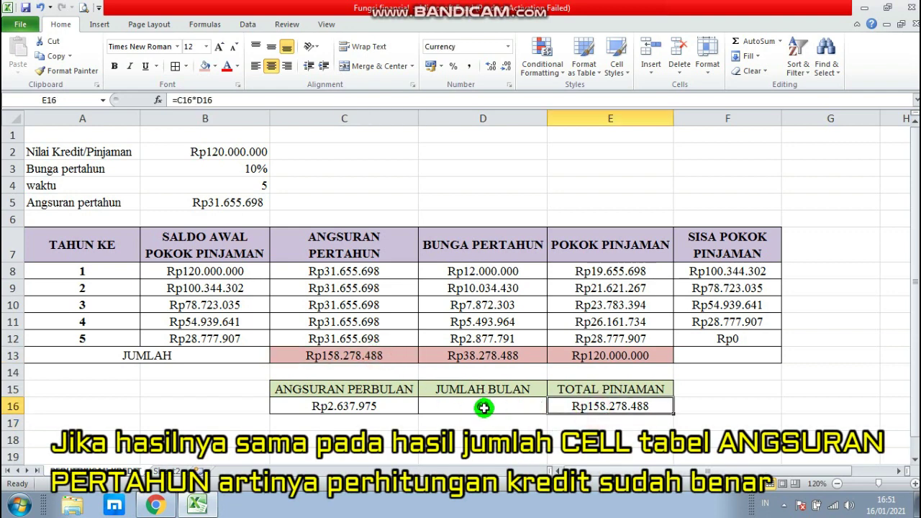
click(377, 354)
click(568, 410)
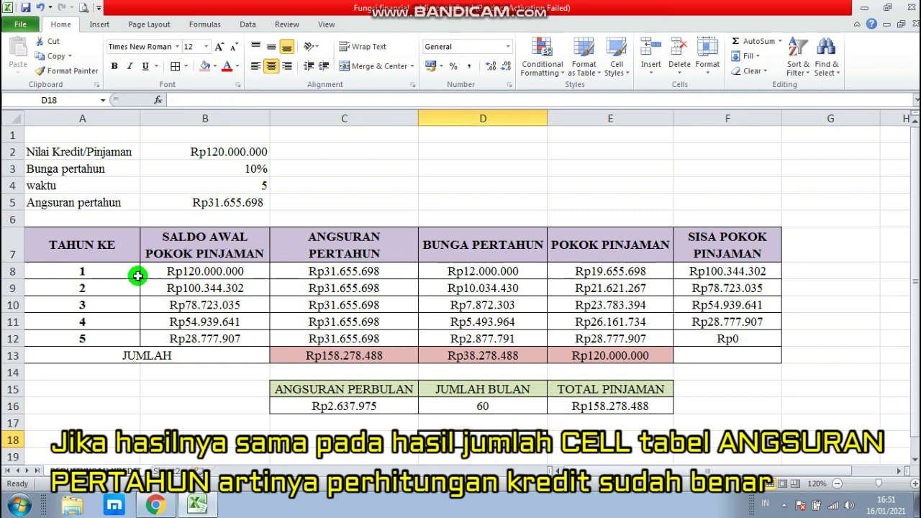
drag(62, 235, 701, 405)
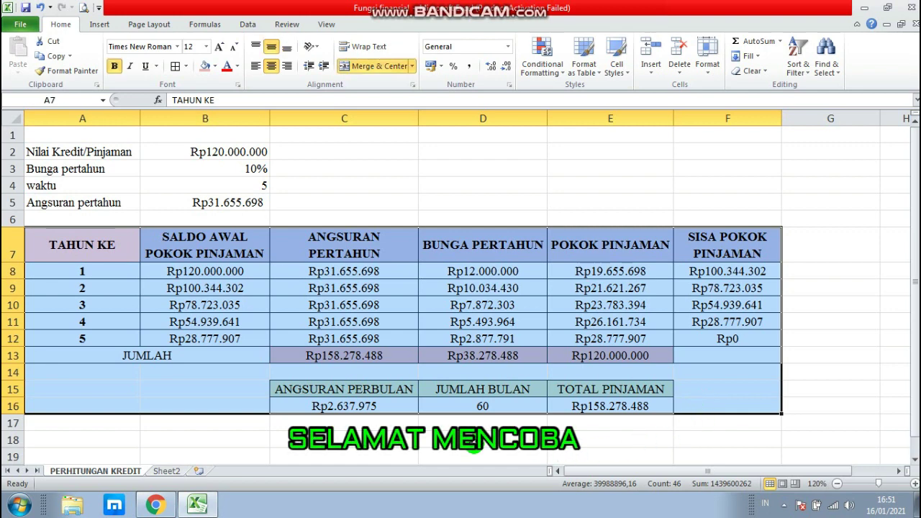
click(474, 444)
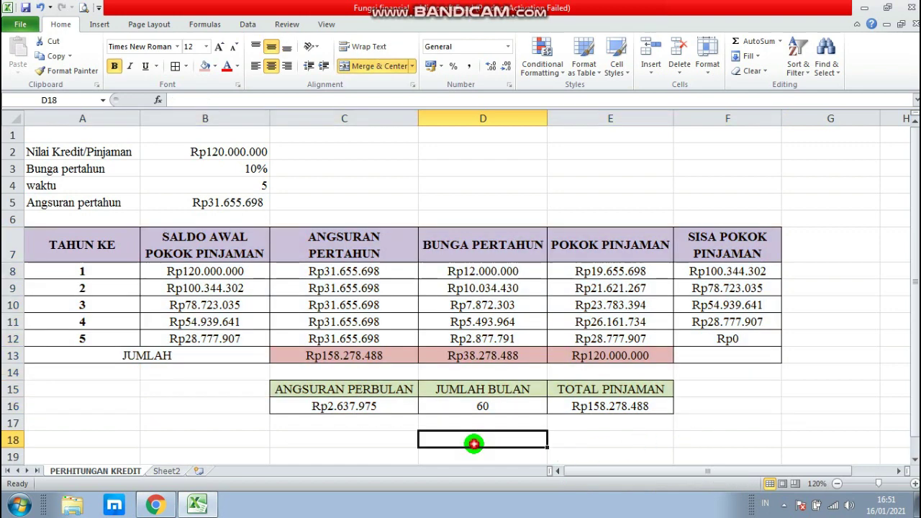